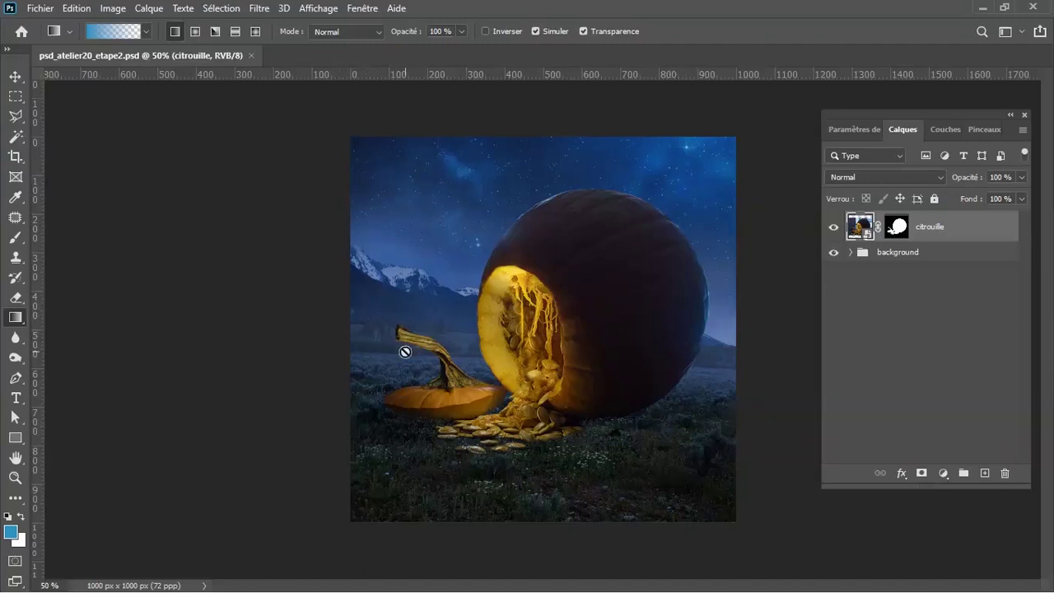
pyautogui.hotkey('ctrl', '+')
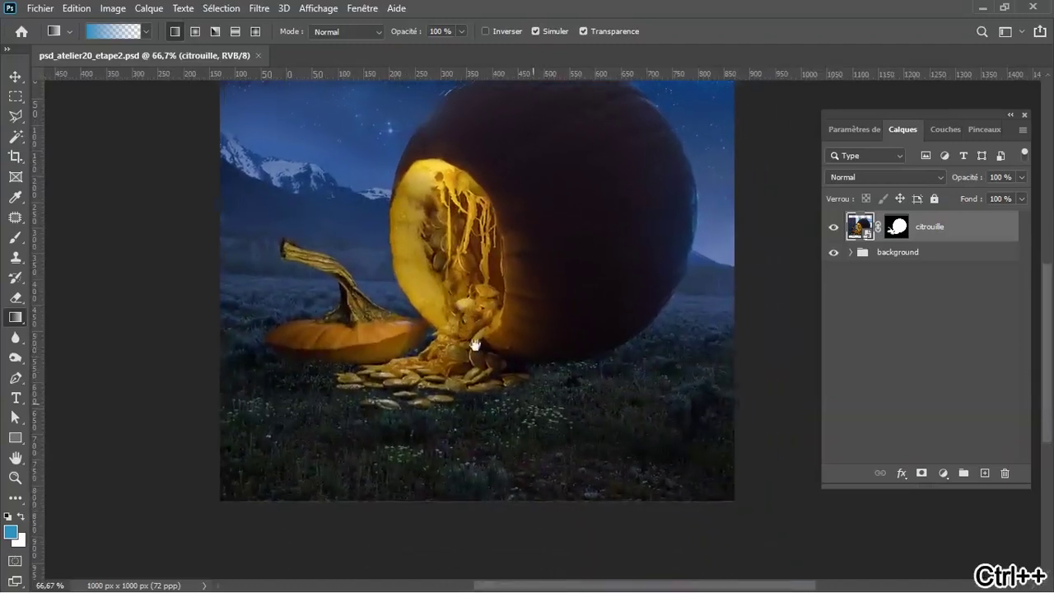
pyautogui.click(291, 297)
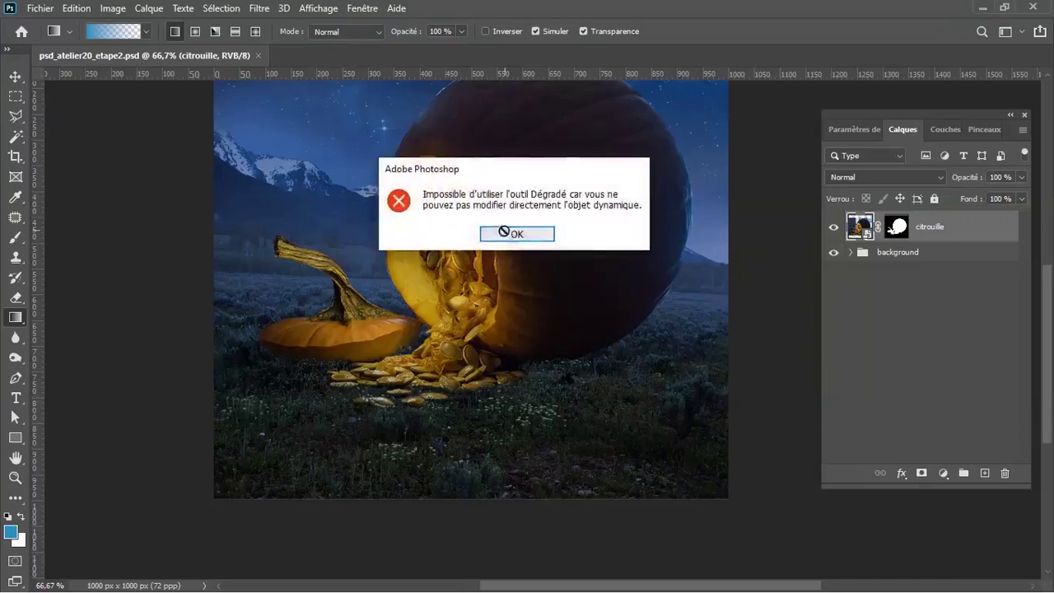
pyautogui.click(503, 233)
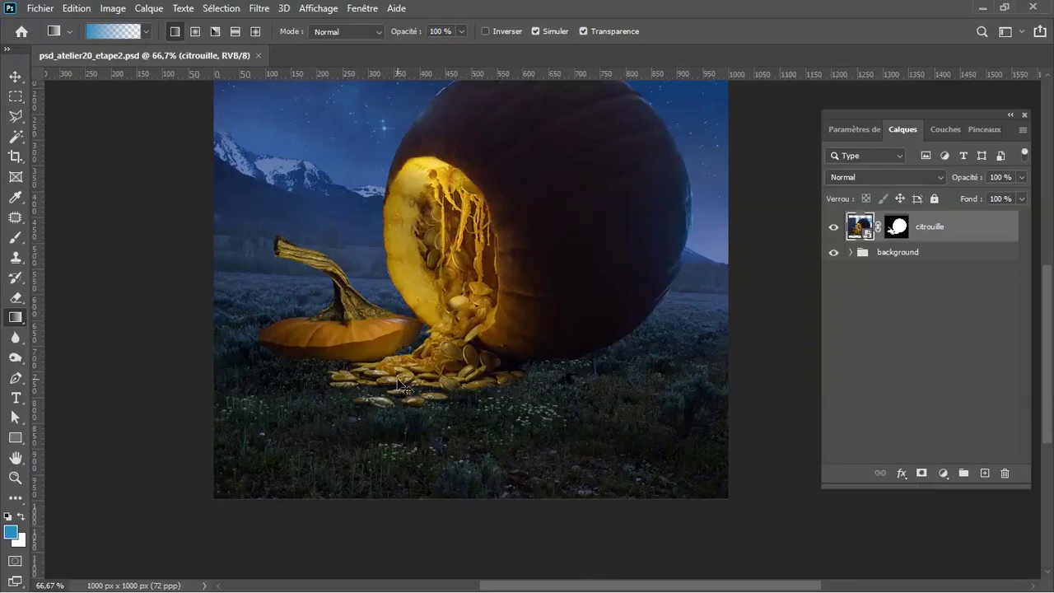
pyautogui.hotkey('ctrl', '+')
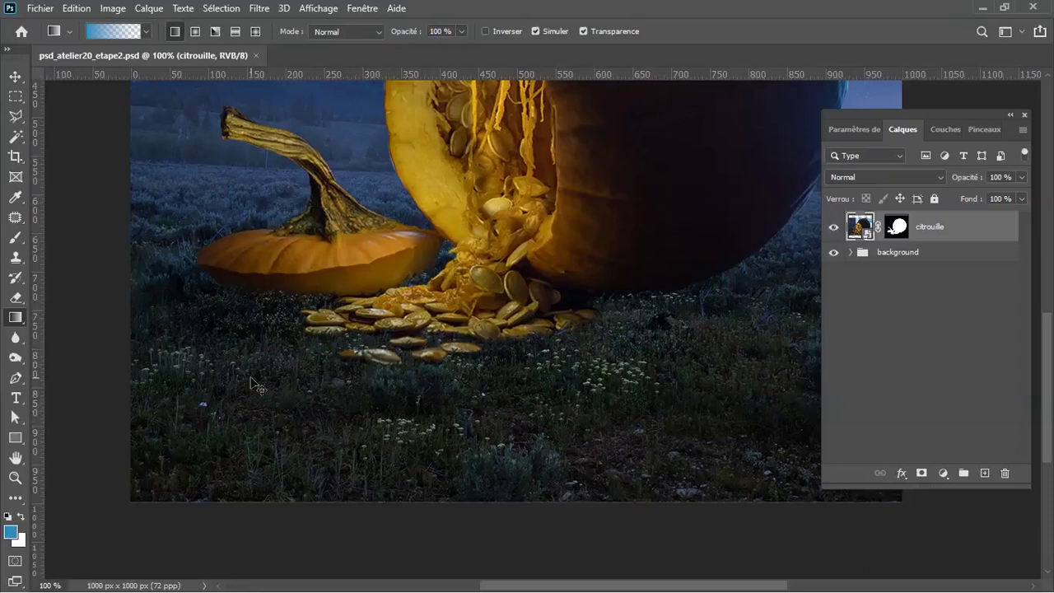
pyautogui.hotkey('ctrl', '-')
pyautogui.moveTo(559, 267); pyautogui.dragTo(497, 333)
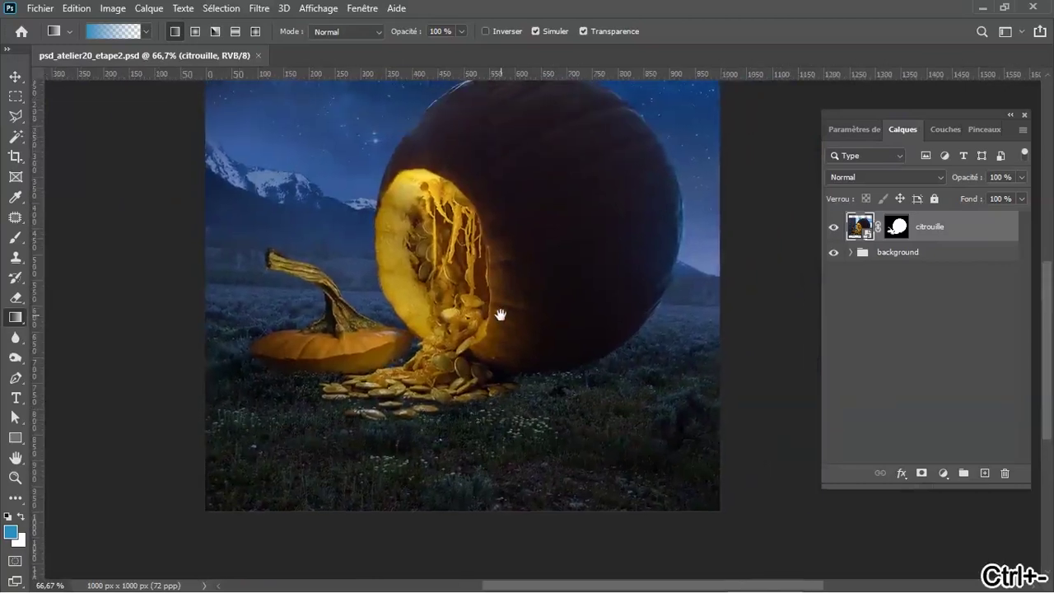
# Add a Curves adjustment layer above the background group and lower the curve's highlight end point to darken the backdrop
pyautogui.click(878, 255)
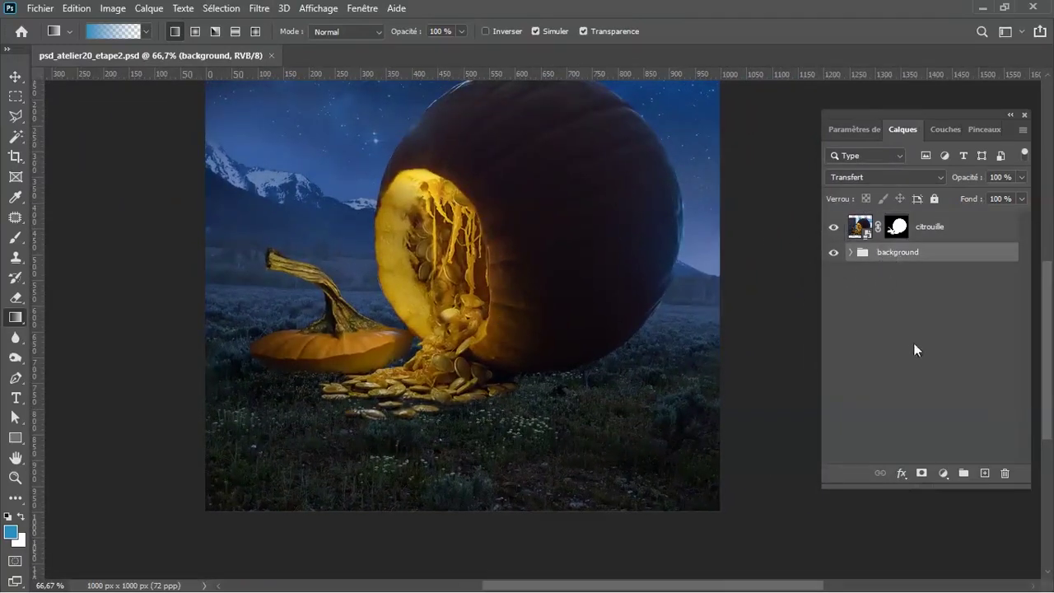
pyautogui.click(943, 473)
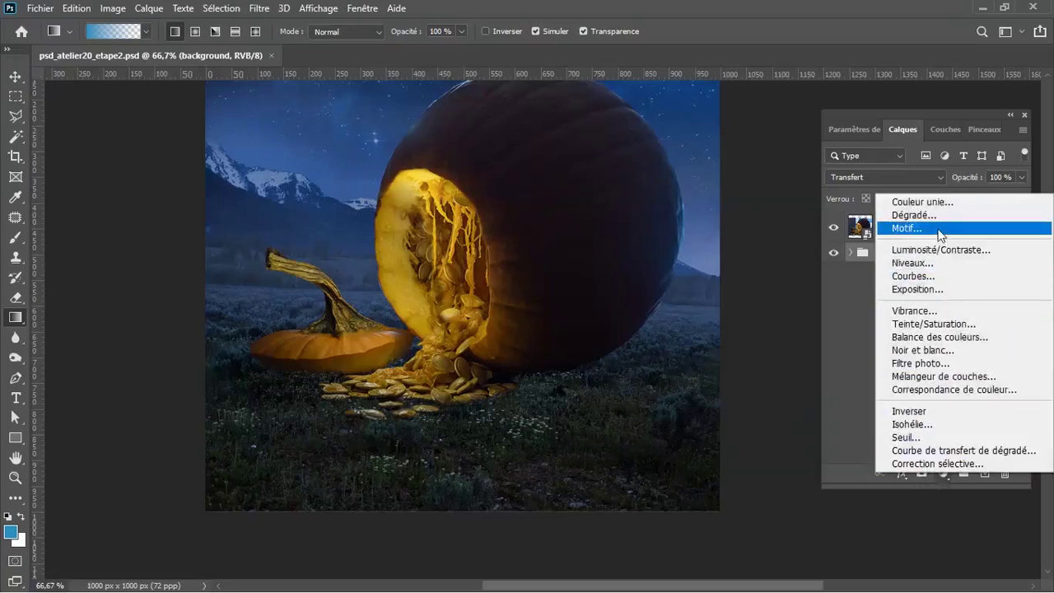
pyautogui.click(930, 275)
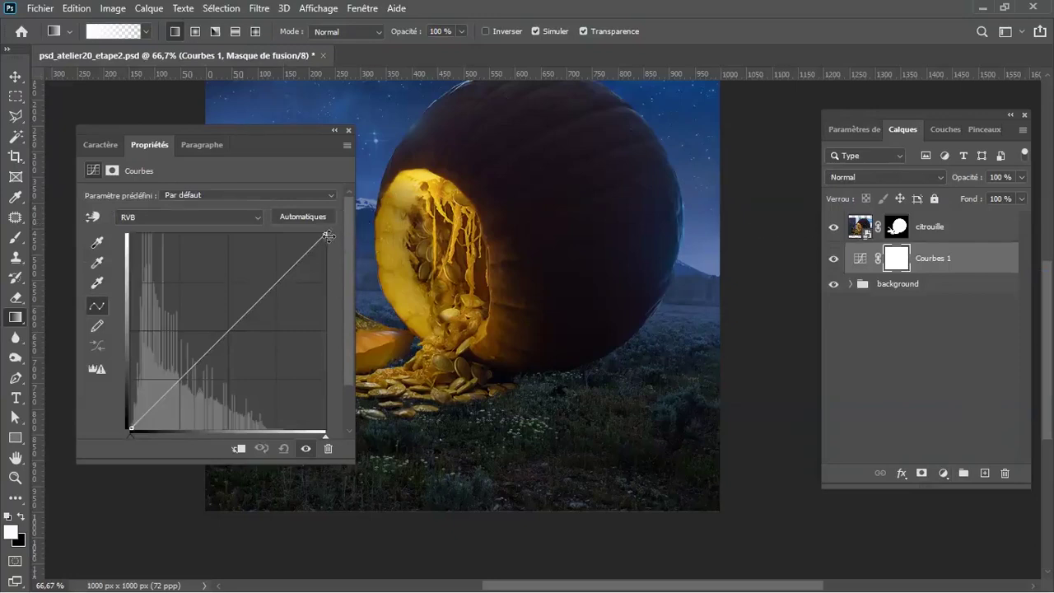
pyautogui.moveTo(326, 236); pyautogui.dragTo(336, 278)
pyautogui.click(349, 130)
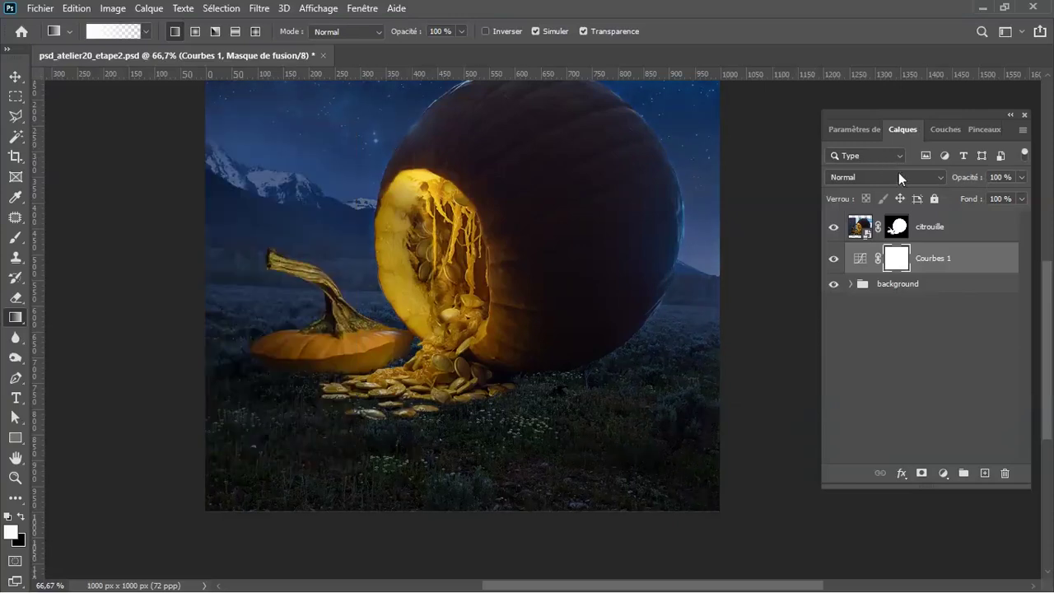
# Set the Curves layer's blend mode to Produit and invert its mask to black
pyautogui.click(898, 177)
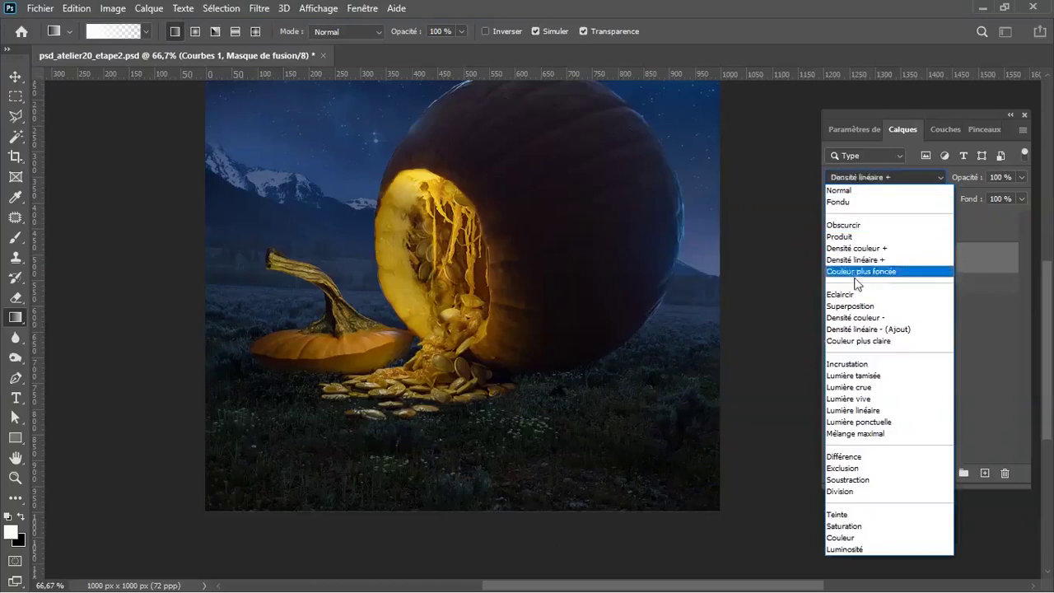
pyautogui.click(861, 238)
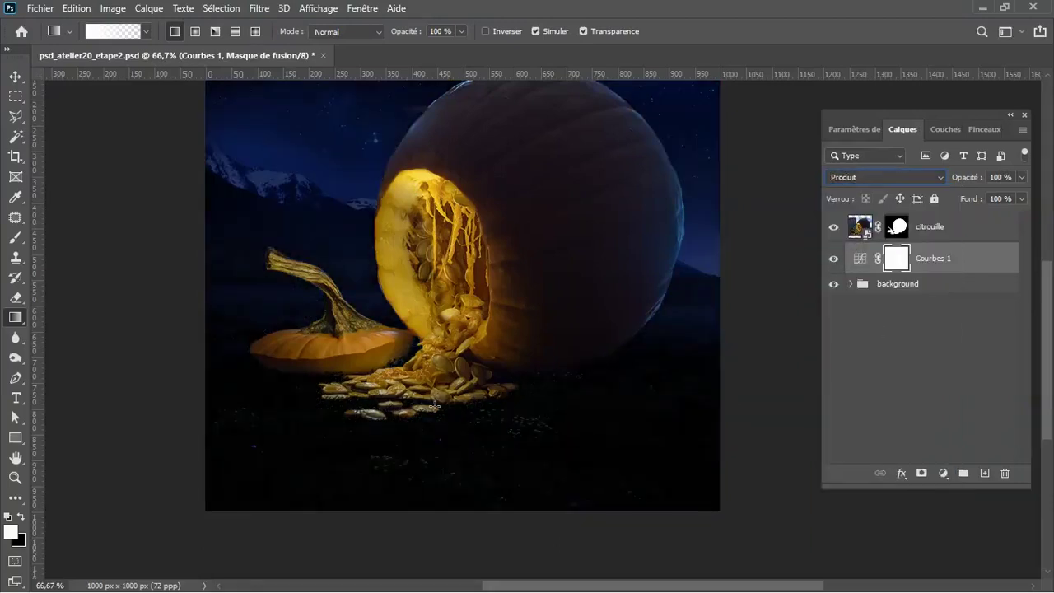
pyautogui.hotkey('ctrl', 'i')
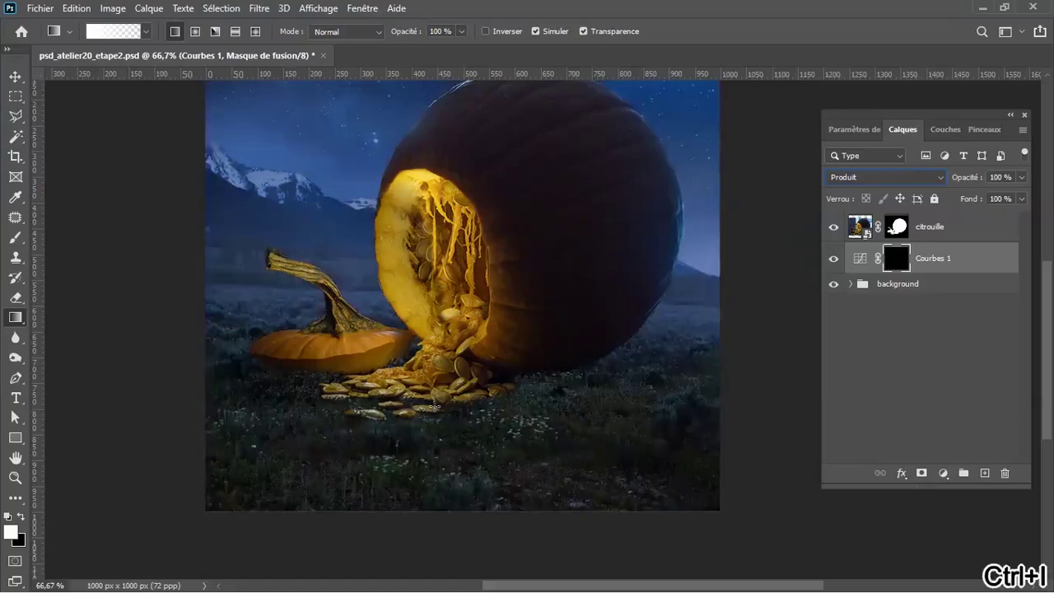
# Rename the Curves layer as "ombre portée citrouille"
pyautogui.doubleClick(930, 259)
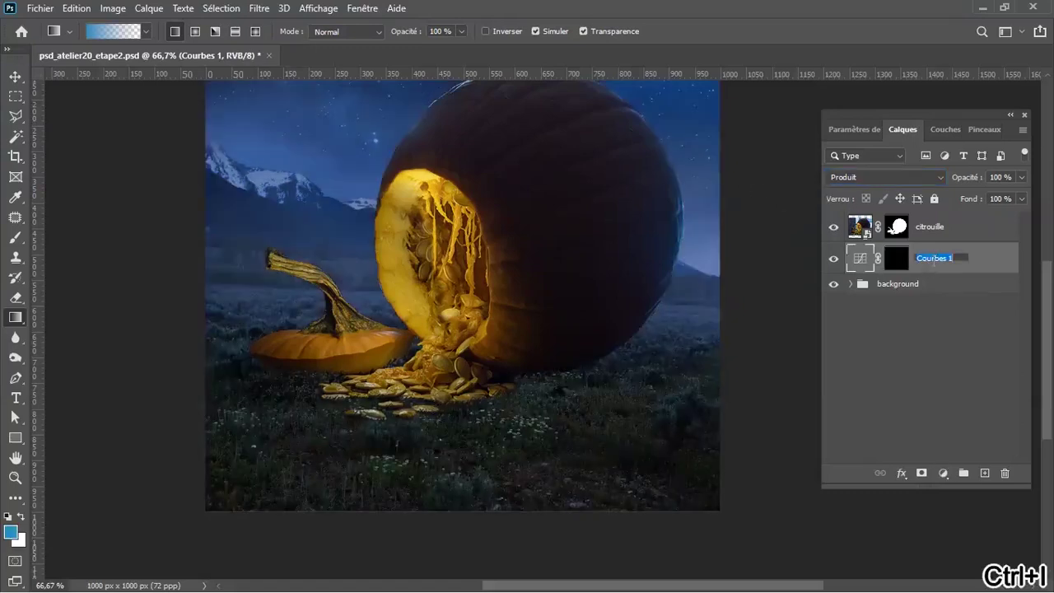
pyautogui.write('ombre portée')
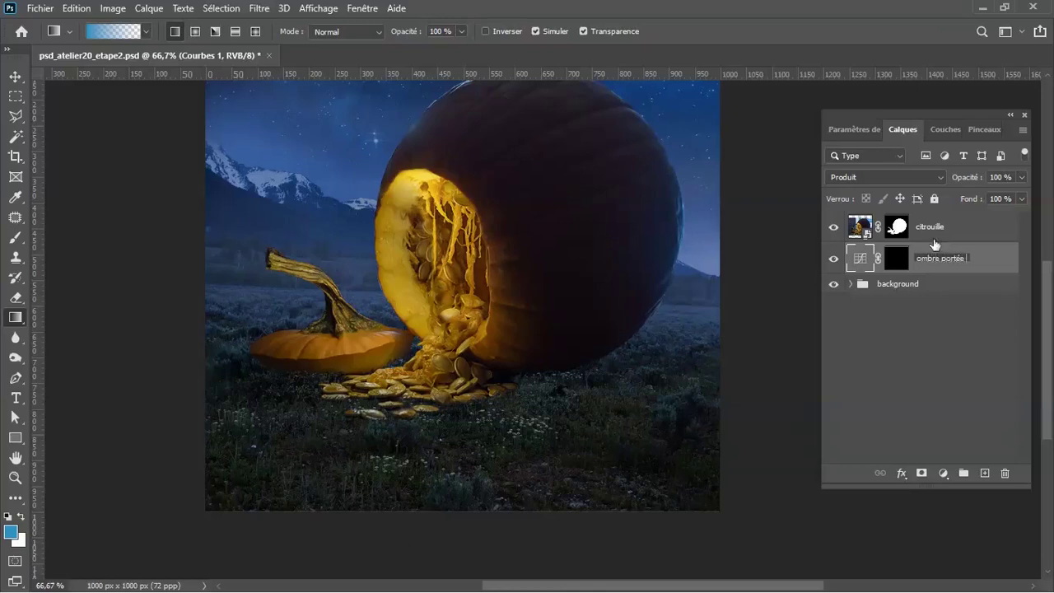
pyautogui.write(' citrouille')
pyautogui.press('Return')
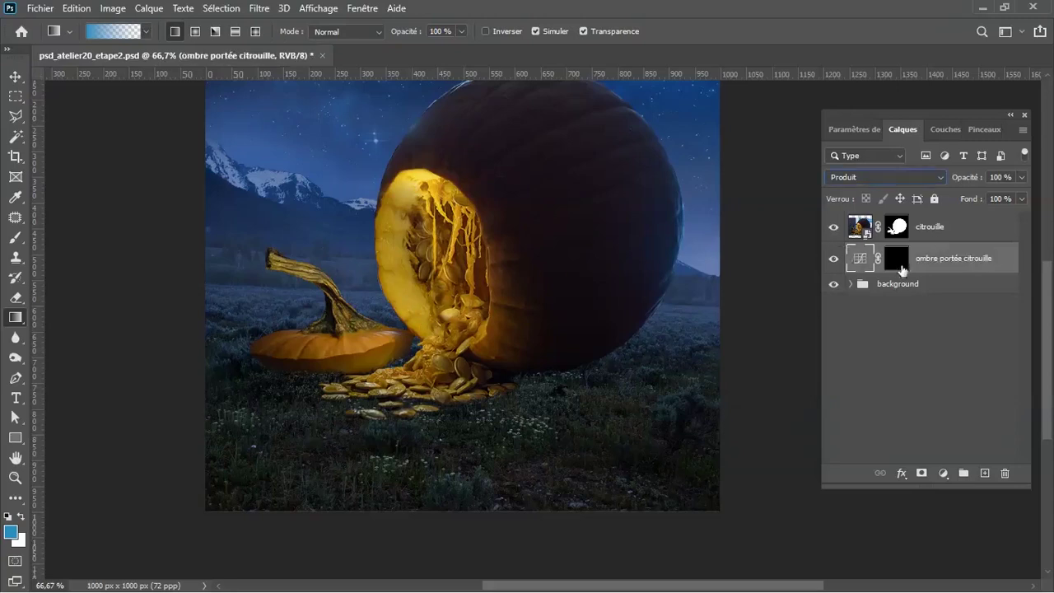
# Paint the shadow layer's mask in white with a soft 125 px brush at 10% opacity beneath the pumpkin and the seeds
pyautogui.click(8, 517)
pyautogui.click(22, 517)
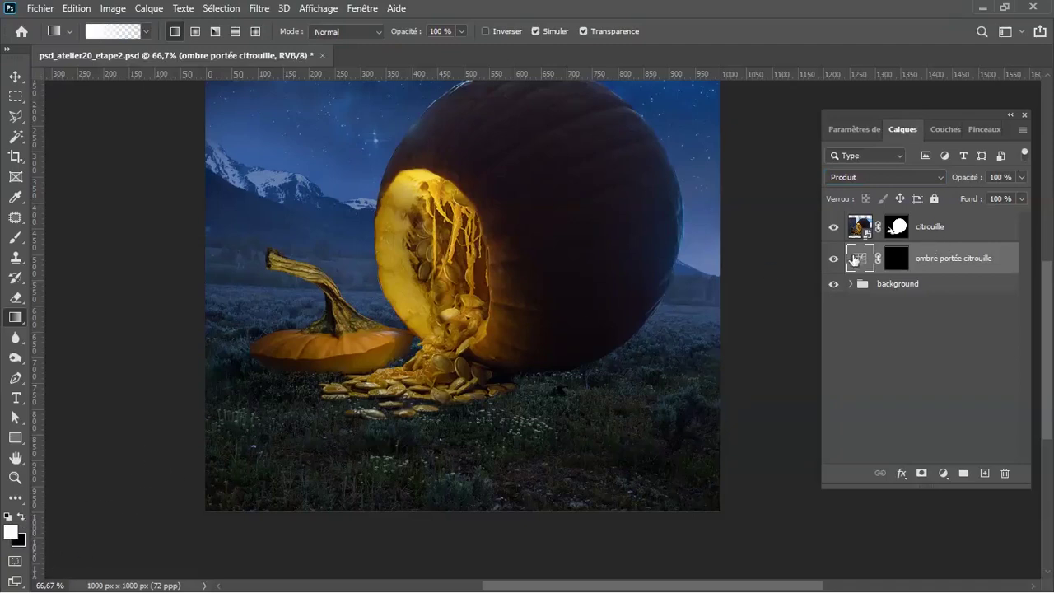
pyautogui.press('b')
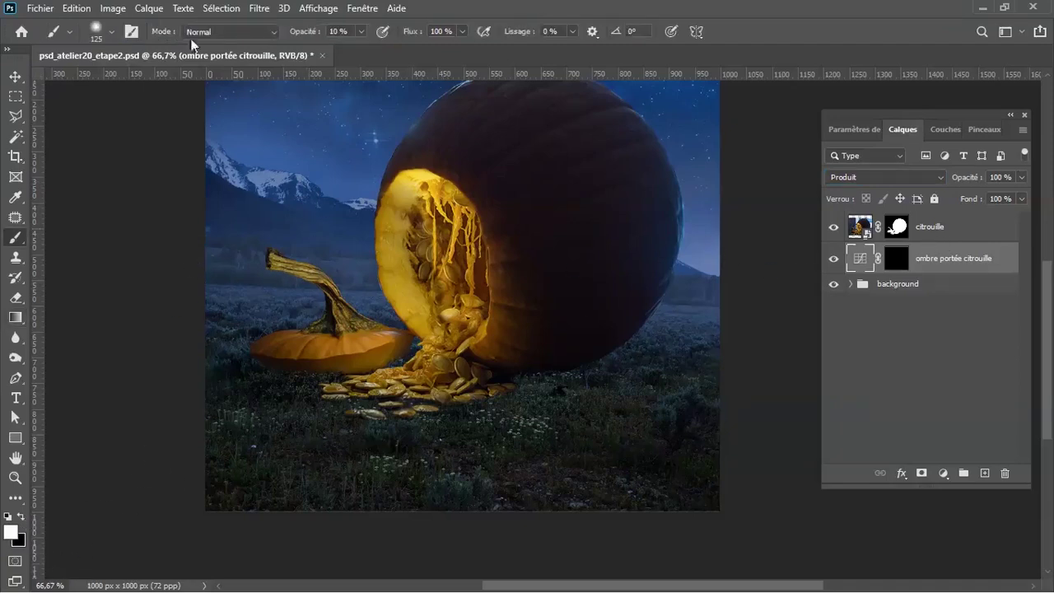
pyautogui.click(97, 33)
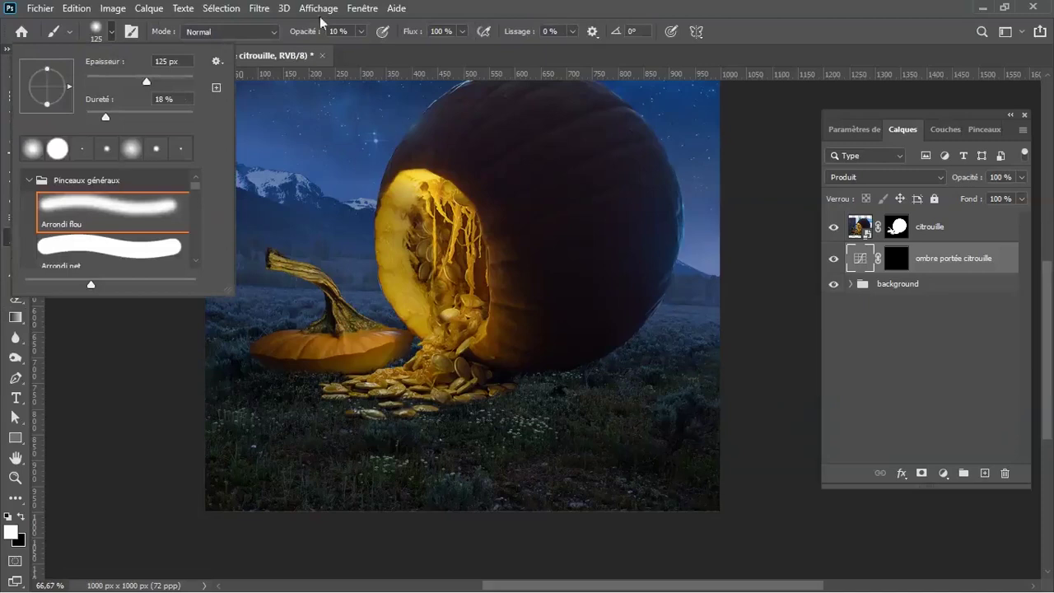
pyautogui.click(464, 3)
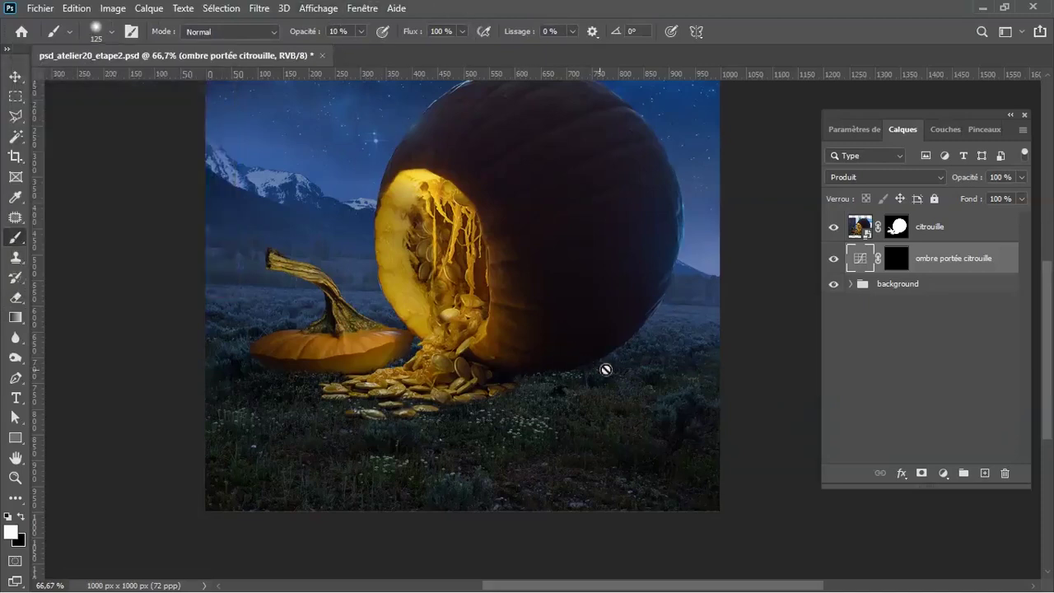
pyautogui.click(896, 262)
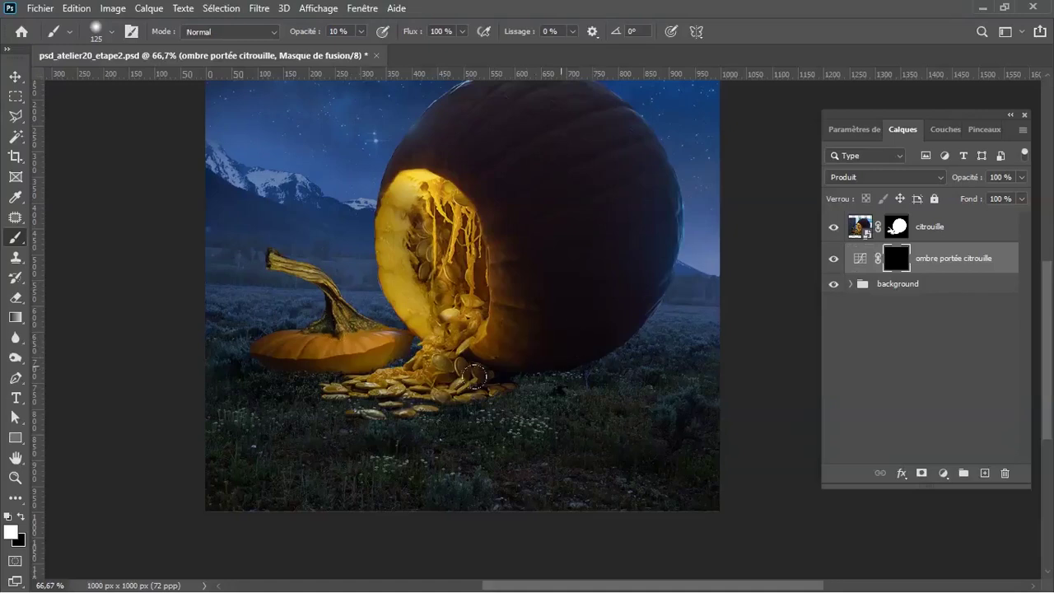
pyautogui.moveTo(465, 367)
pyautogui.mouseDown()
pyautogui.moveTo(533, 357)
pyautogui.moveTo(381, 395)
pyautogui.moveTo(547, 350)
pyautogui.moveTo(412, 396)
pyautogui.mouseUp()
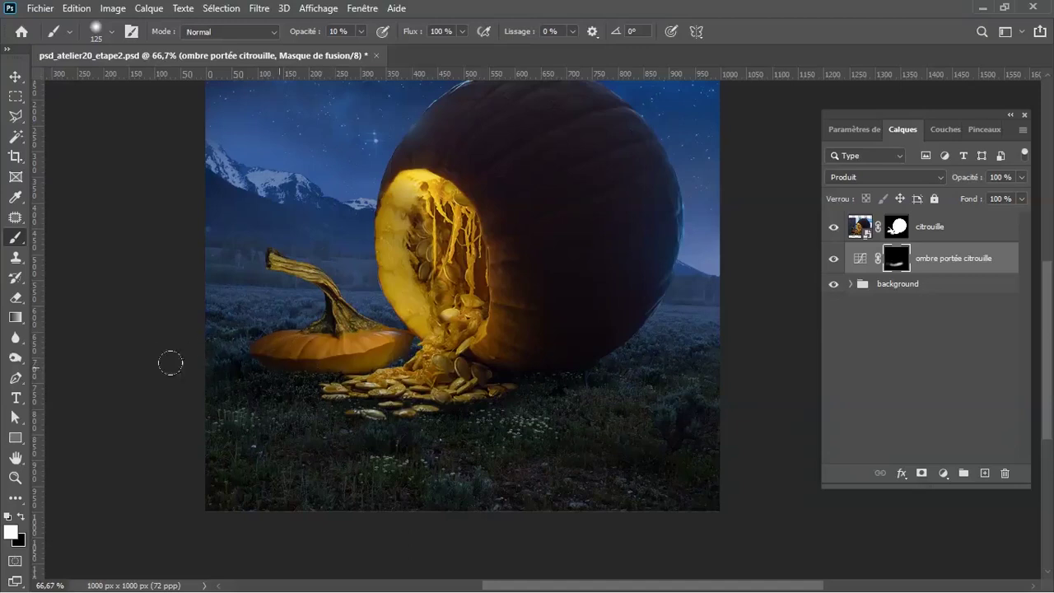
# Reduce the brush to 80 px and paint more shadow on the mask around the scattered seeds and the pumpkin's base
pyautogui.press('[')
pyautogui.press('[')
pyautogui.moveTo(322, 399)
pyautogui.mouseDown()
pyautogui.moveTo(346, 390)
pyautogui.moveTo(337, 402)
pyautogui.moveTo(355, 414)
pyautogui.moveTo(371, 405)
pyautogui.moveTo(314, 402)
pyautogui.moveTo(447, 407)
pyautogui.moveTo(370, 415)
pyautogui.mouseUp()
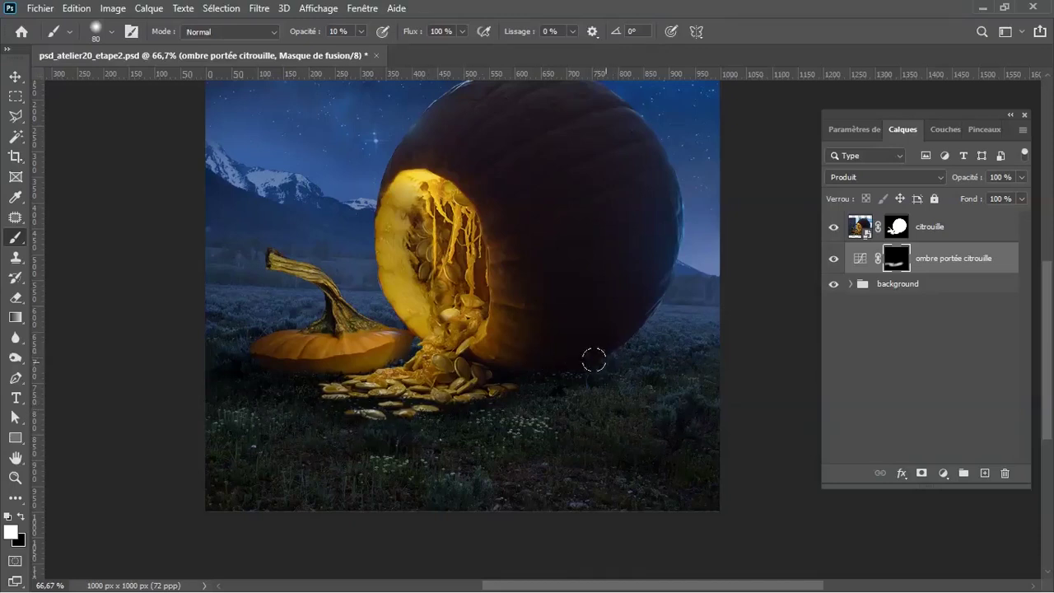
pyautogui.moveTo(595, 364)
pyautogui.mouseDown()
pyautogui.moveTo(630, 362)
pyautogui.moveTo(566, 382)
pyautogui.mouseUp()
# Compare the image with and without the shadow layer and examine the painted shadow over the whole composition
pyautogui.click(835, 261)
pyautogui.click(7, 517)
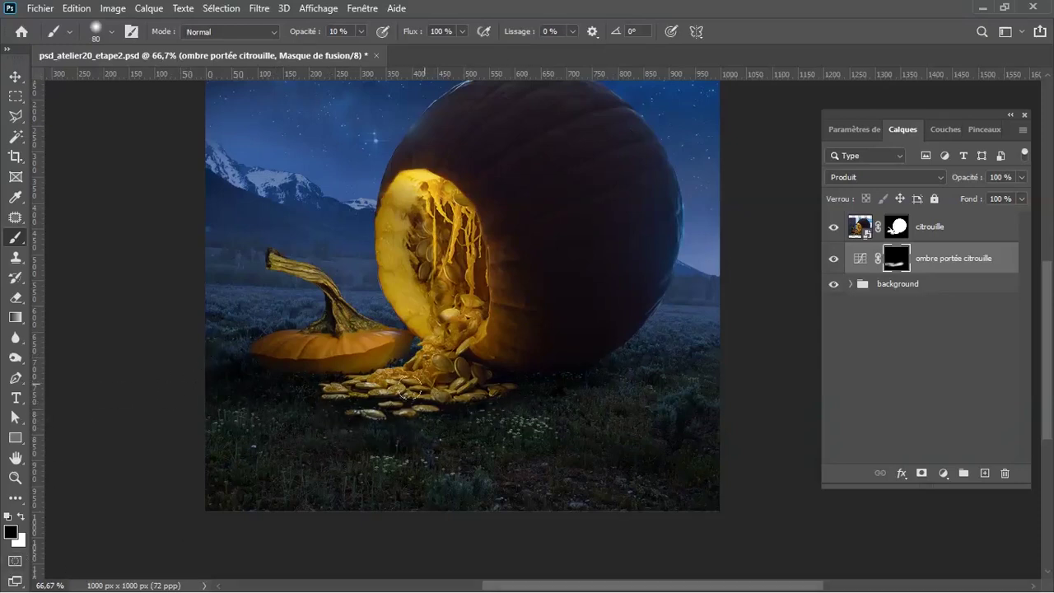
pyautogui.click(829, 260)
pyautogui.click(832, 262)
pyautogui.hotkey('ctrl', '-')
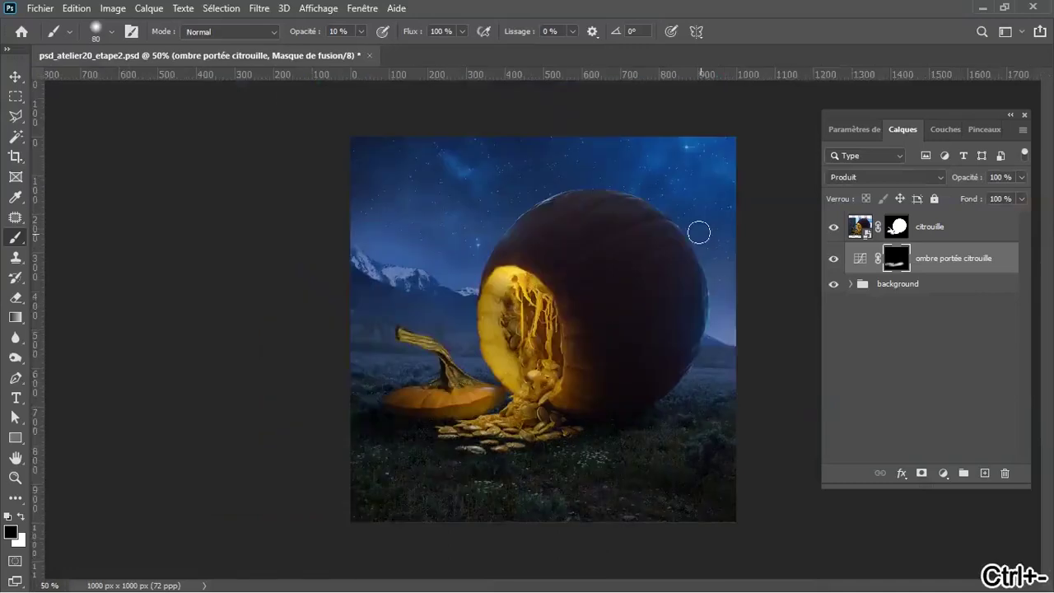
pyautogui.hotkey('ctrl', '+')
pyautogui.hotkey('ctrl', '+')
pyautogui.moveTo(455, 304); pyautogui.dragTo(406, 313)
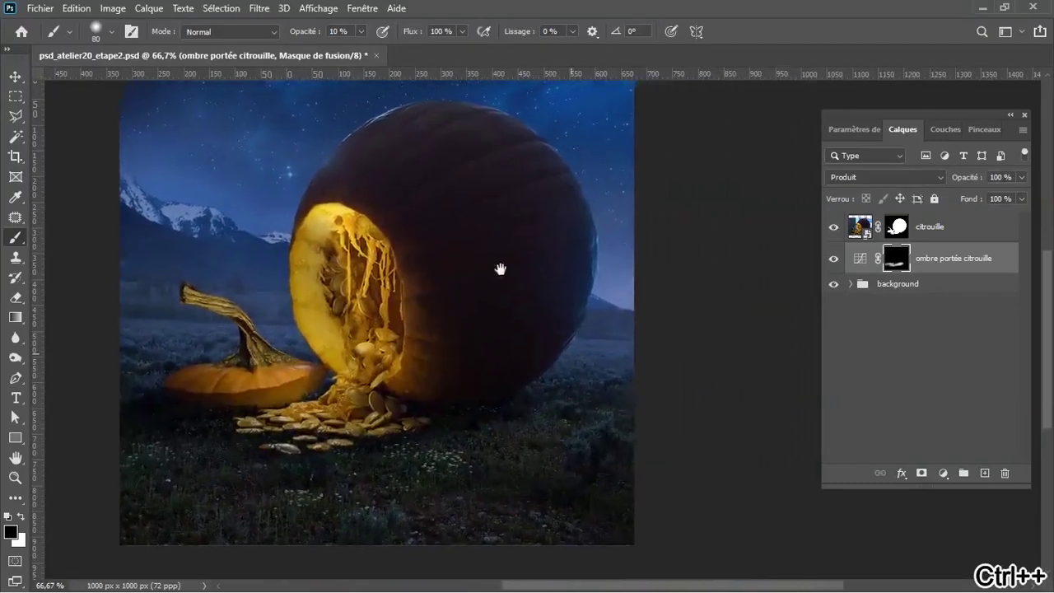
pyautogui.moveTo(499, 304); pyautogui.dragTo(513, 341)
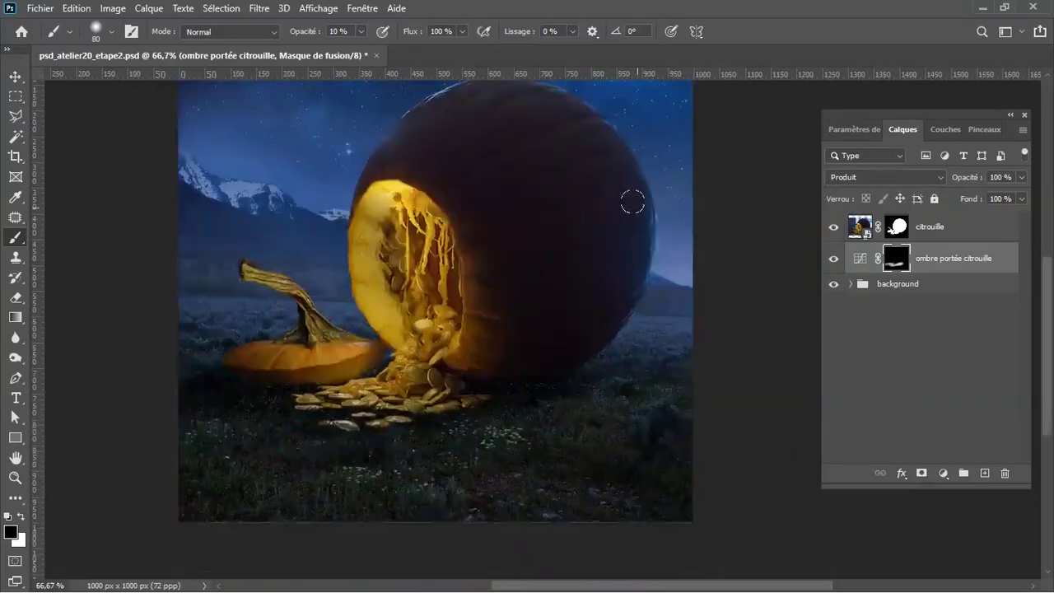
pyautogui.moveTo(638, 196); pyautogui.dragTo(693, 200)
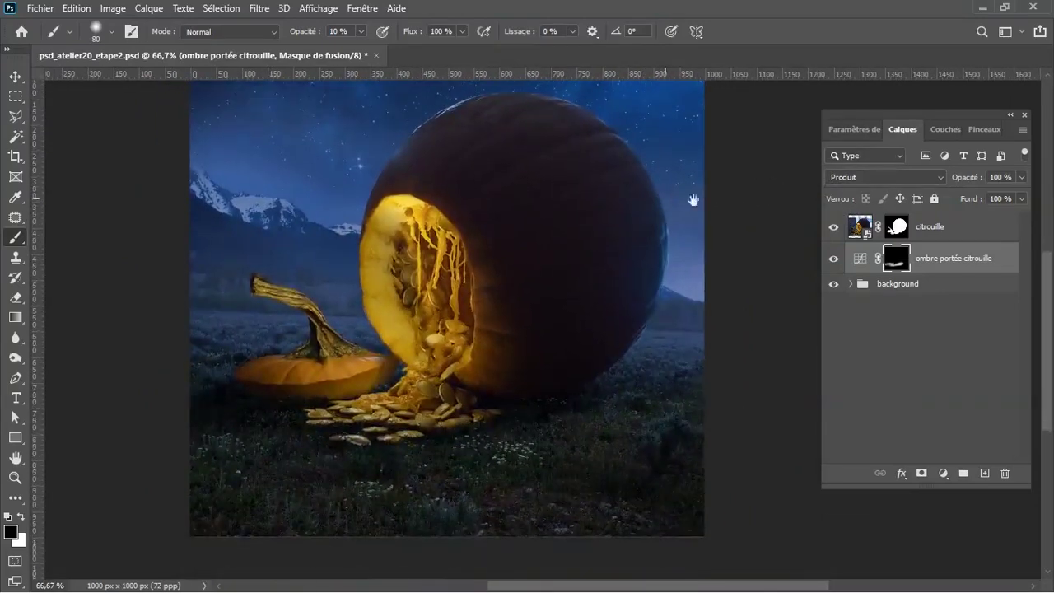
# Duplicate the background group and merge the copy into a single layer
pyautogui.click(912, 288)
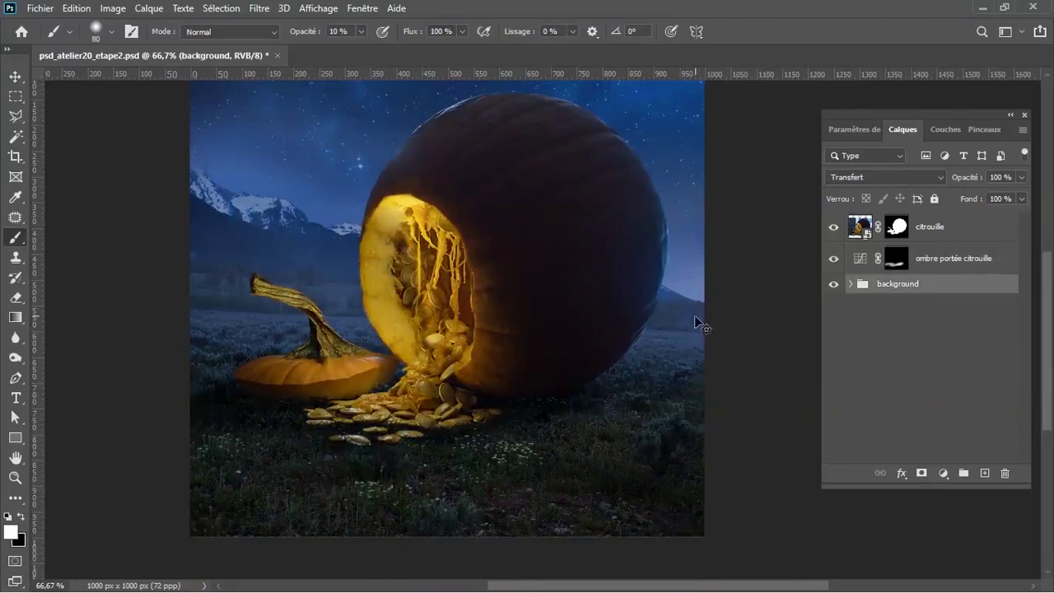
pyautogui.hotkey('ctrl', 'j')
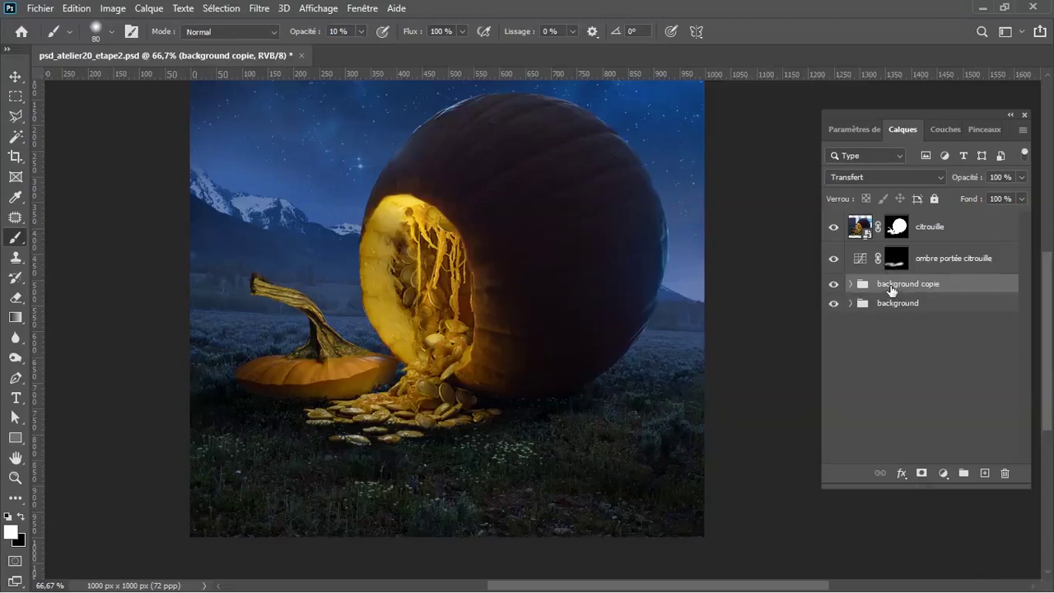
pyautogui.rightClick(893, 285)
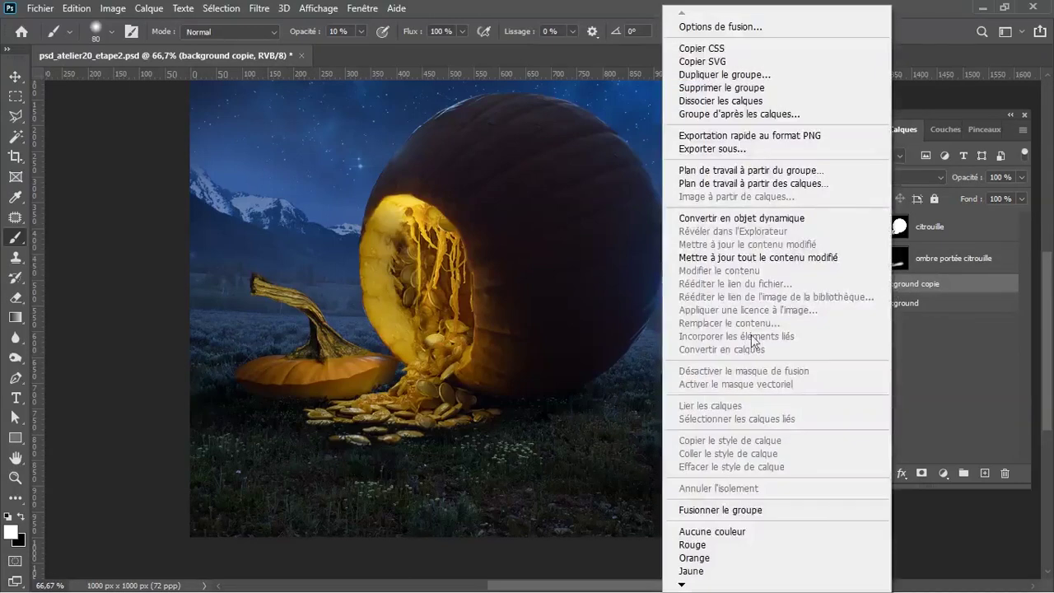
pyautogui.click(712, 507)
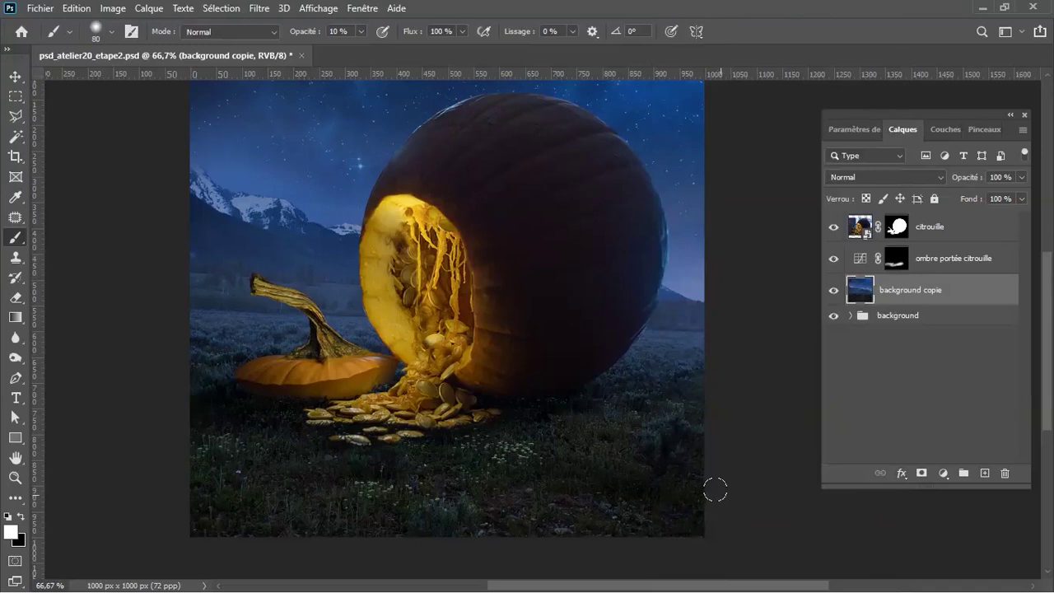
# Convert the merged background copy into a smart object
pyautogui.rightClick(896, 291)
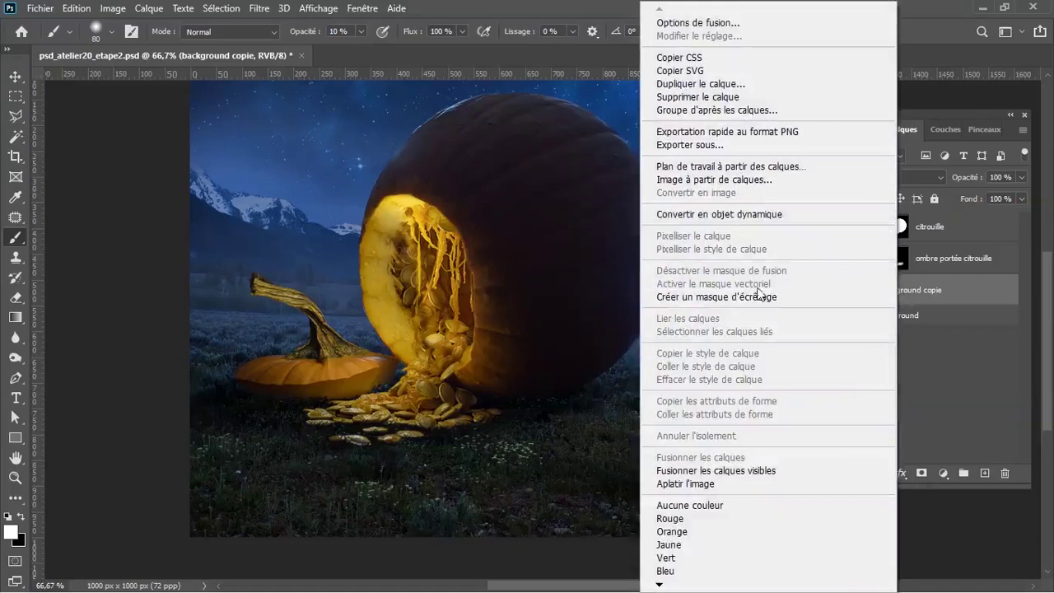
pyautogui.click(724, 215)
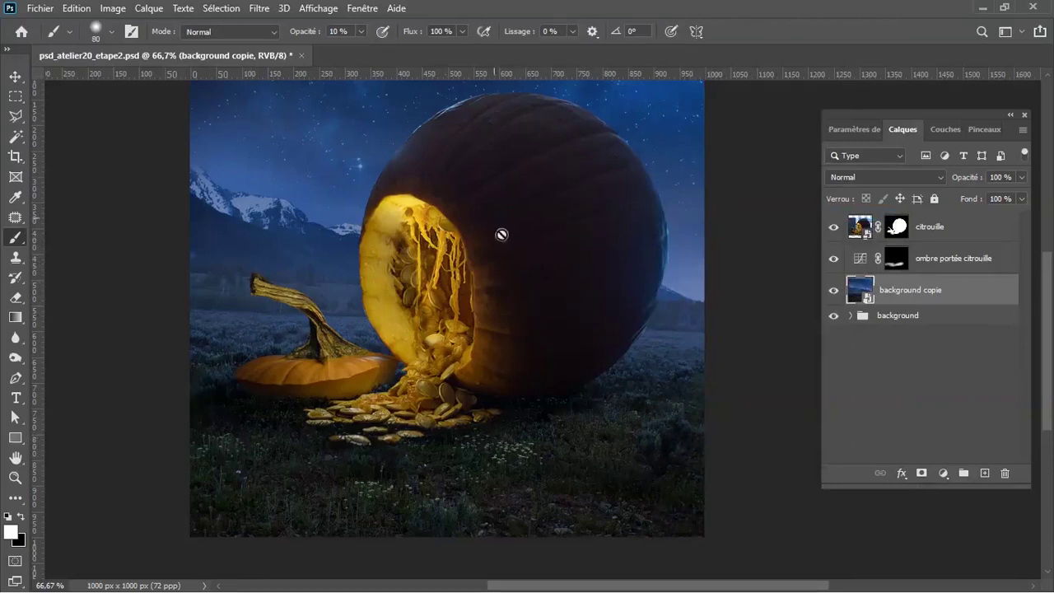
# Start a field blur (Flou de profondeur de champ) on the background copy and delete its default central pin
pyautogui.moveTo(500, 337); pyautogui.dragTo(557, 318)
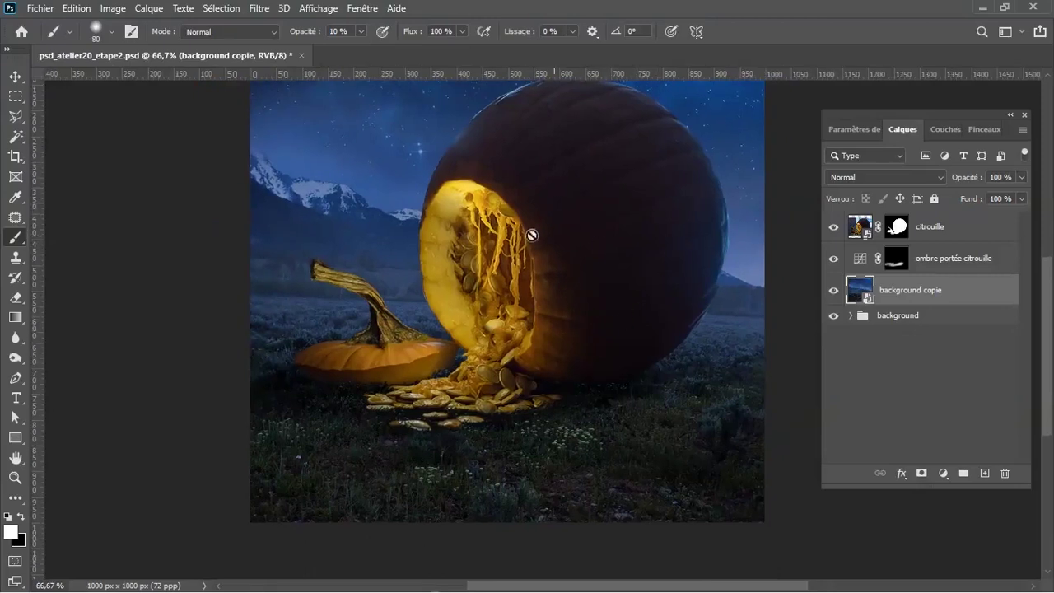
pyautogui.click(260, 10)
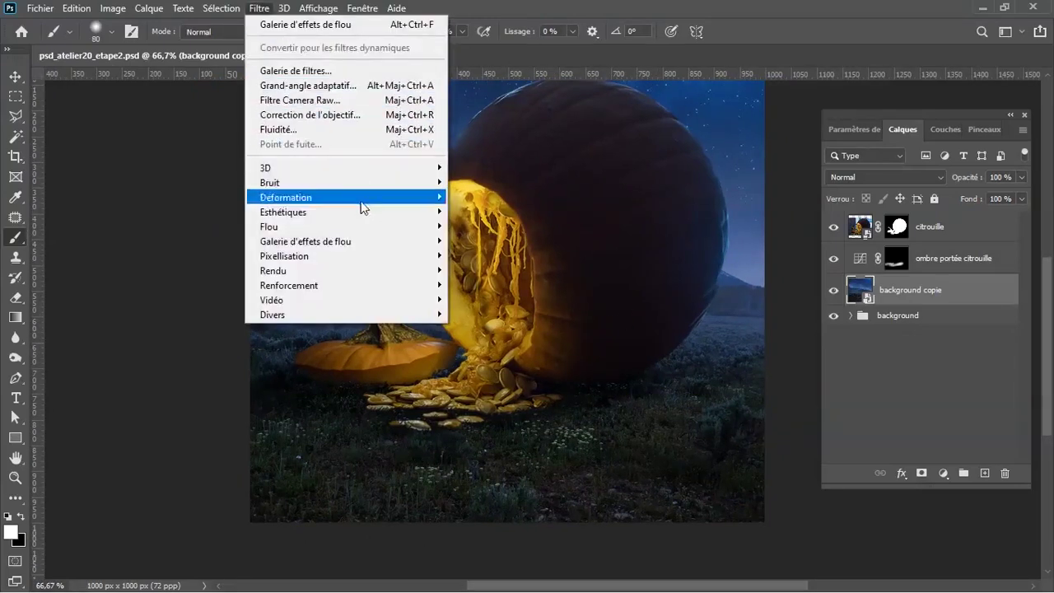
pyautogui.moveTo(401, 242)
pyautogui.click(484, 240)
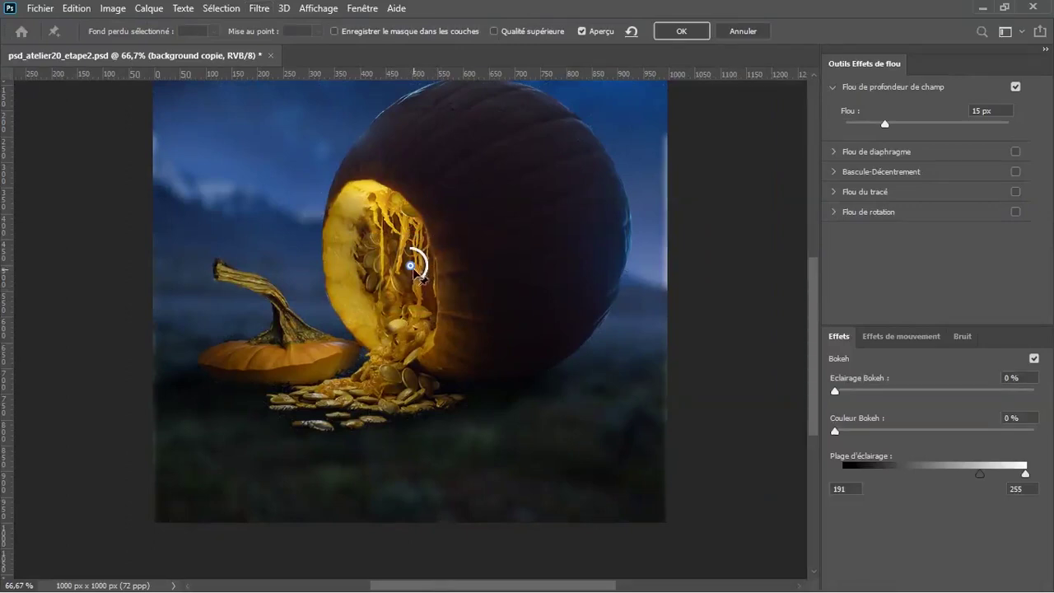
pyautogui.press('Delete')
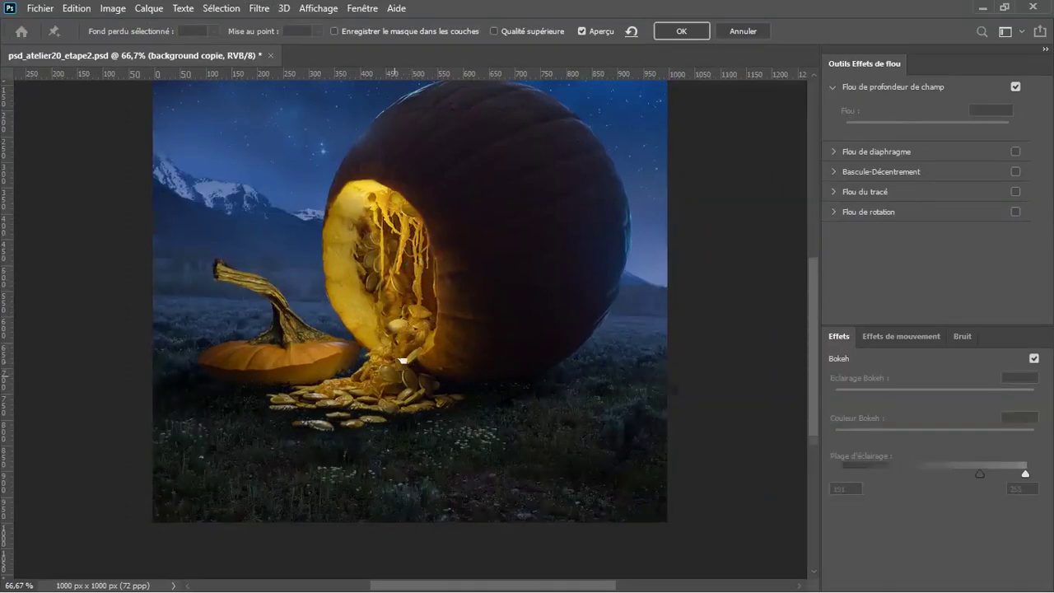
# Place a blur pin in the foreground grass near the image's lower-left corner and set its blur to 3 px
pyautogui.moveTo(391, 372); pyautogui.dragTo(428, 327)
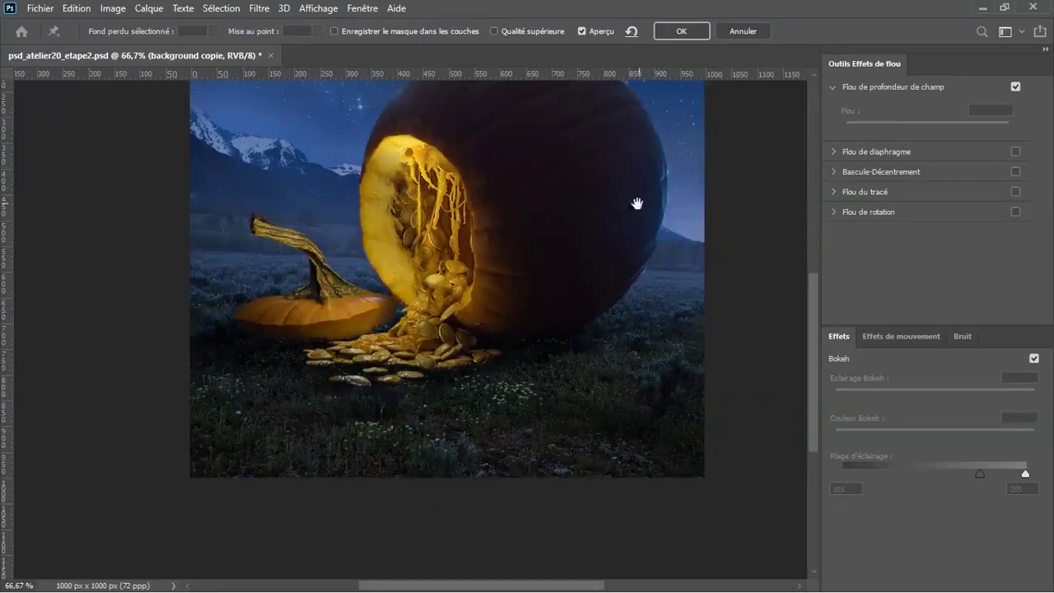
pyautogui.moveTo(620, 218); pyautogui.dragTo(616, 265)
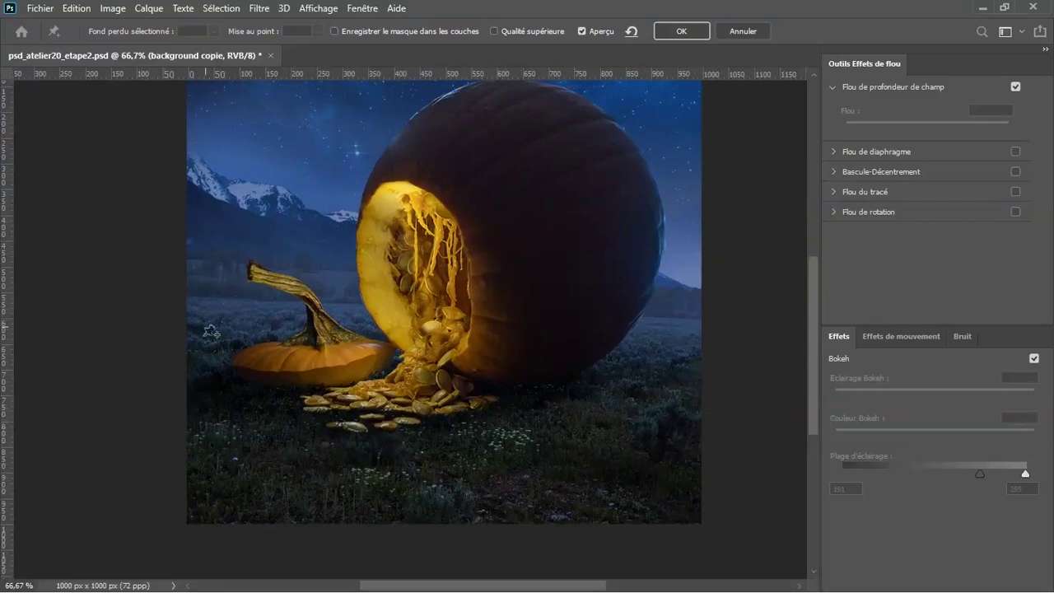
pyautogui.moveTo(520, 298); pyautogui.dragTo(577, 289)
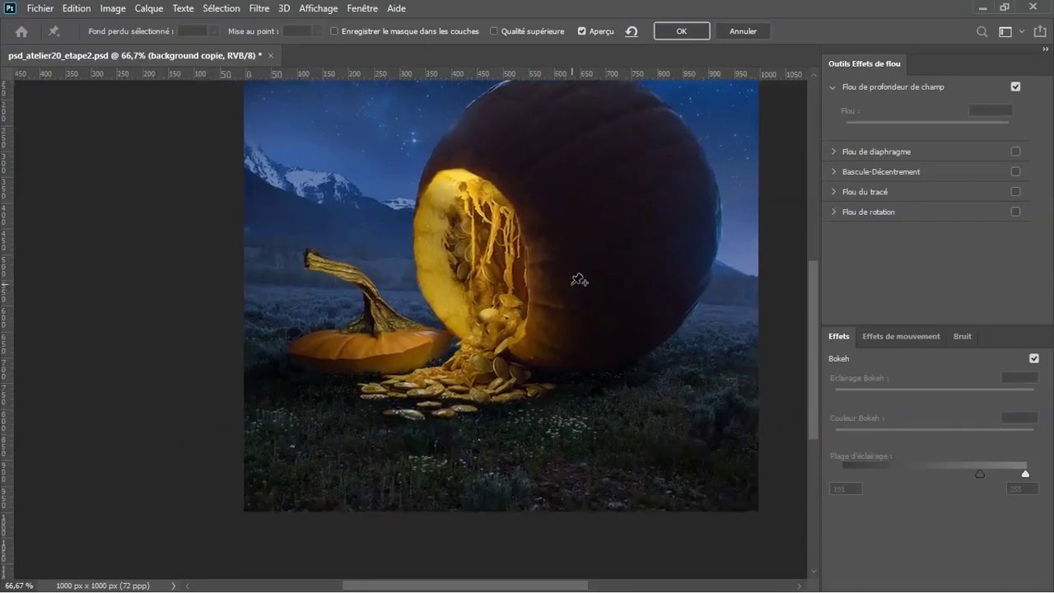
pyautogui.hotkey('ctrl', '+')
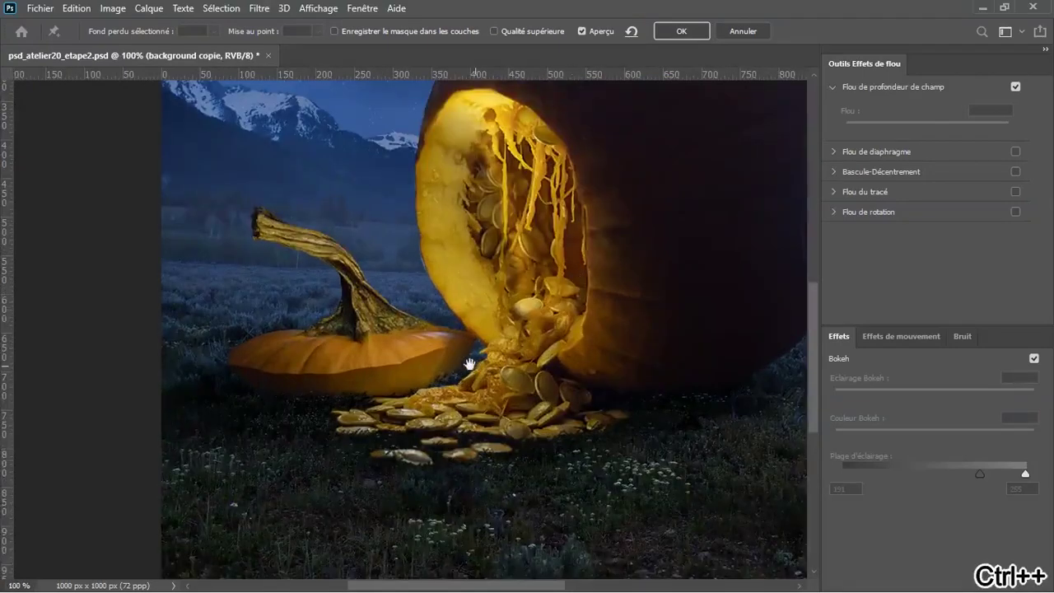
pyautogui.moveTo(475, 364); pyautogui.dragTo(455, 266)
pyautogui.hotkey('ctrl', '+')
pyautogui.moveTo(464, 374); pyautogui.dragTo(573, 187)
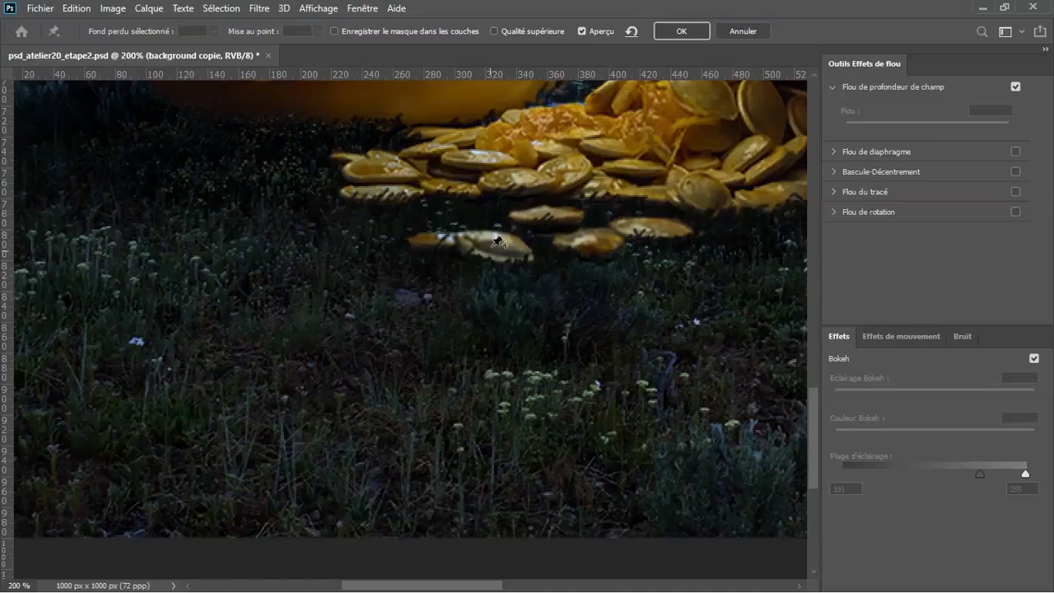
pyautogui.moveTo(321, 326); pyautogui.dragTo(469, 313)
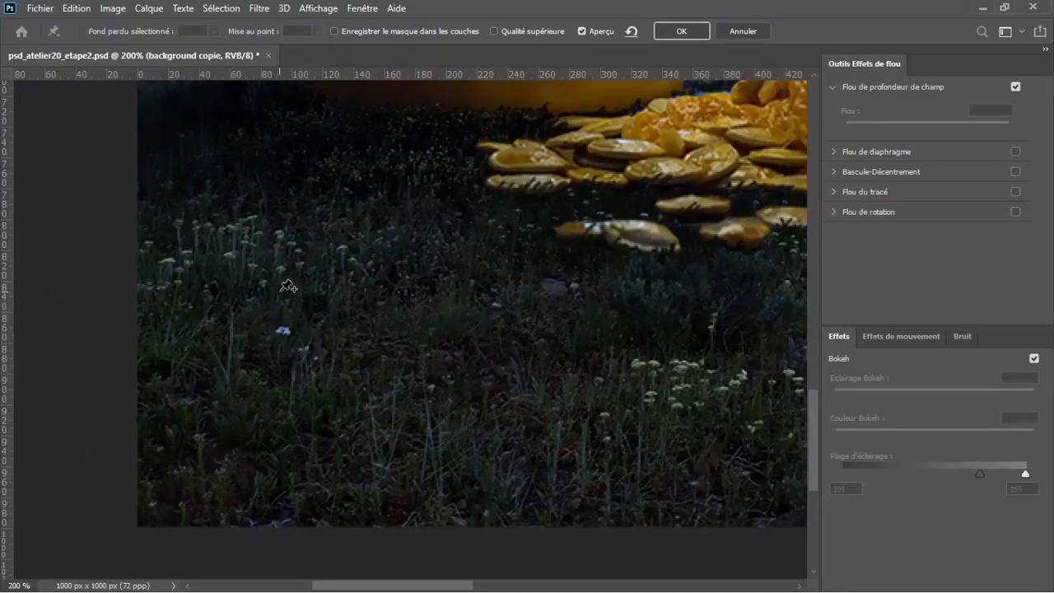
pyautogui.click(247, 356)
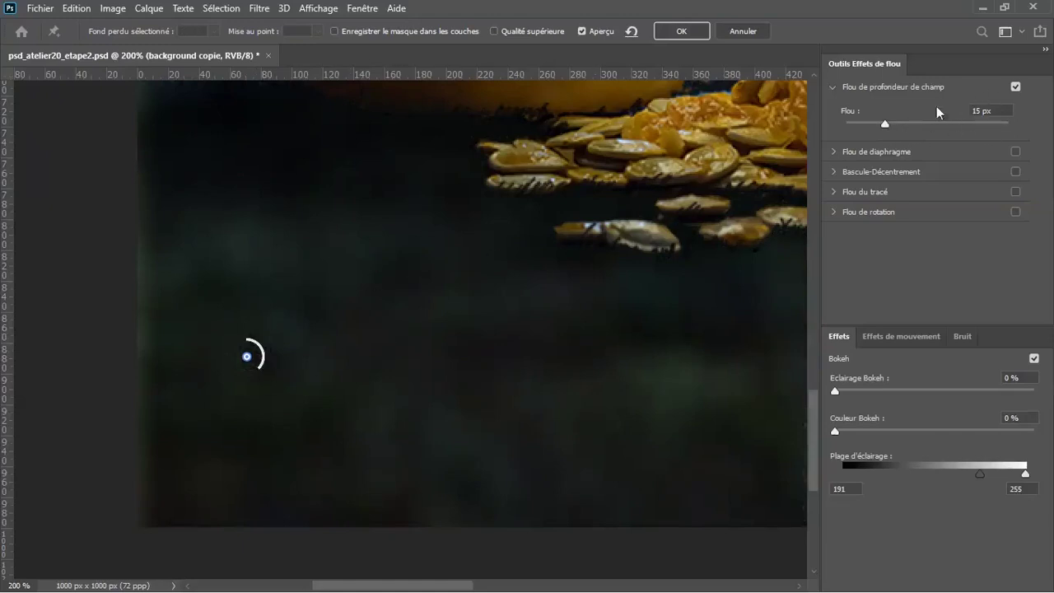
pyautogui.moveTo(1001, 113); pyautogui.dragTo(834, 120)
pyautogui.write('3')
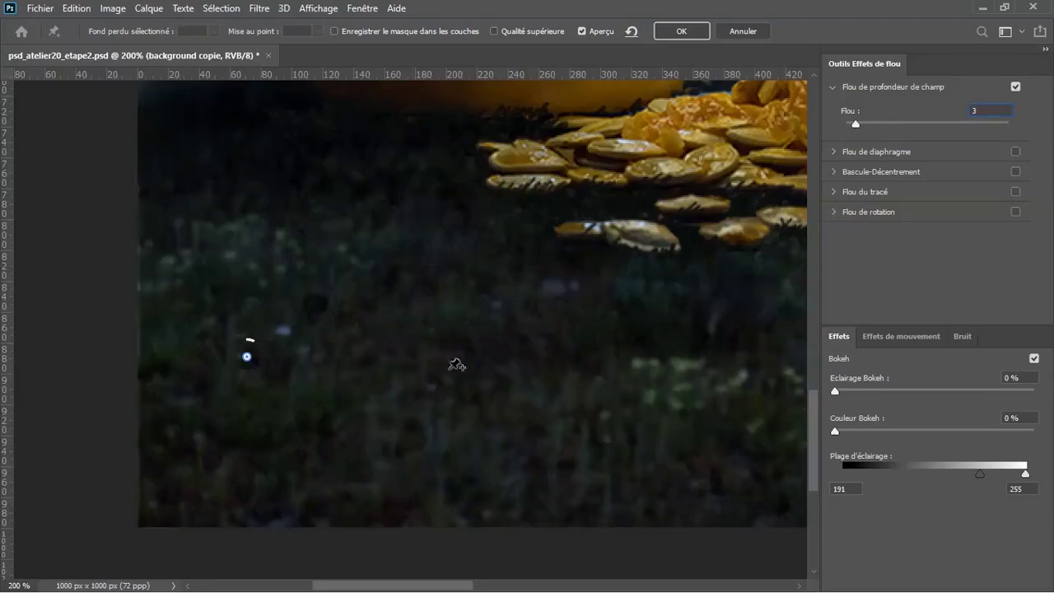
pyautogui.press('Return')
# Add two more blur pins in a row across the foreground grass below the scattered seeds, each at 3 px
pyautogui.moveTo(494, 350); pyautogui.dragTo(388, 354)
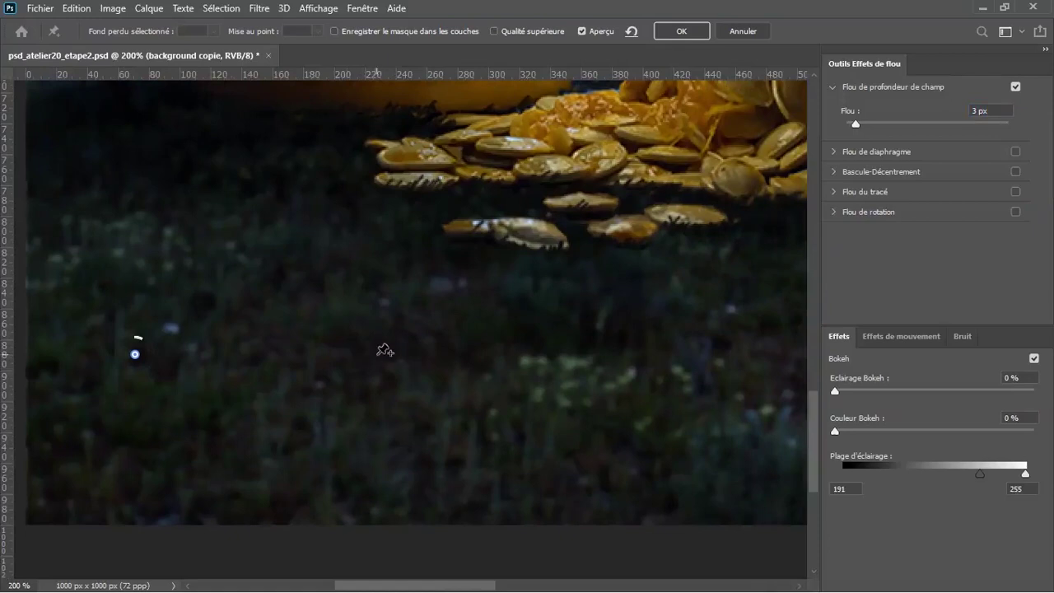
pyautogui.click(383, 354)
pyautogui.click(1005, 113)
pyautogui.write('3')
pyautogui.moveTo(583, 328); pyautogui.dragTo(442, 313)
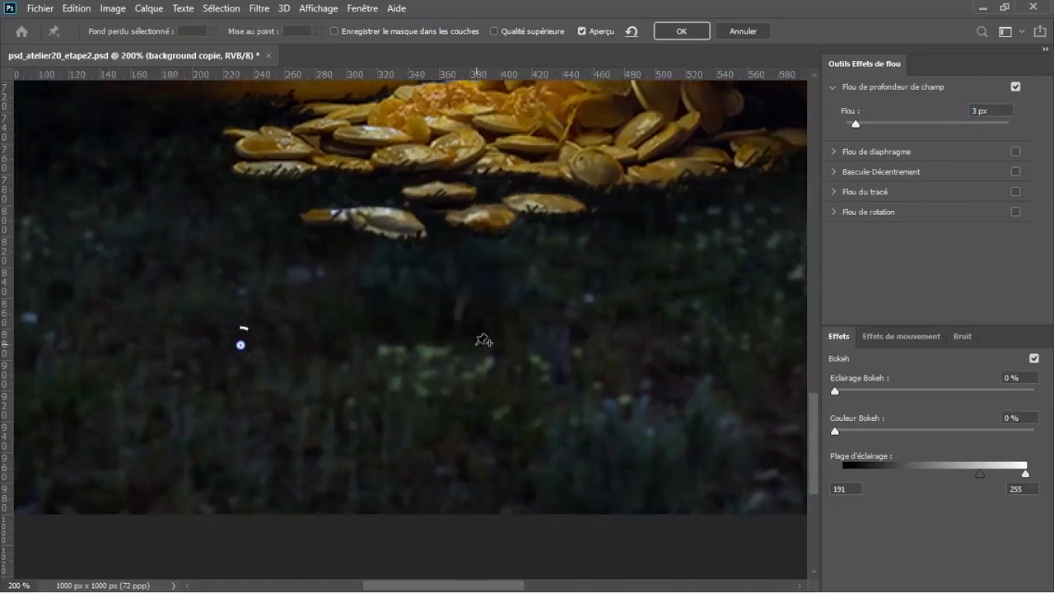
pyautogui.click(486, 340)
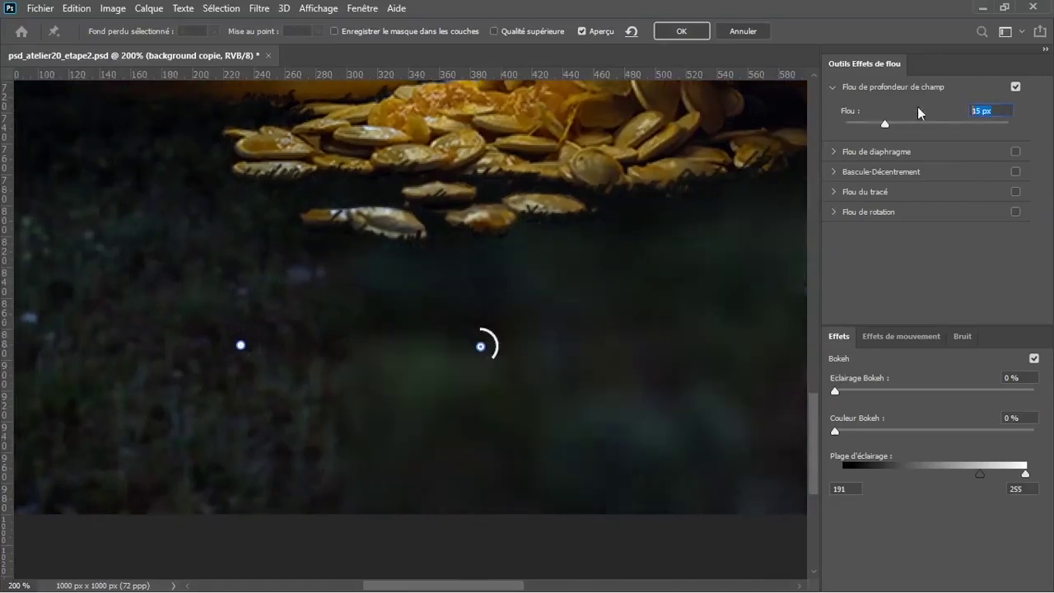
pyautogui.write('3')
# Add a fourth pin to the foreground row, just past the scattered seeds, with a 3 px blur
pyautogui.moveTo(674, 265); pyautogui.dragTo(464, 278)
pyautogui.click(531, 331)
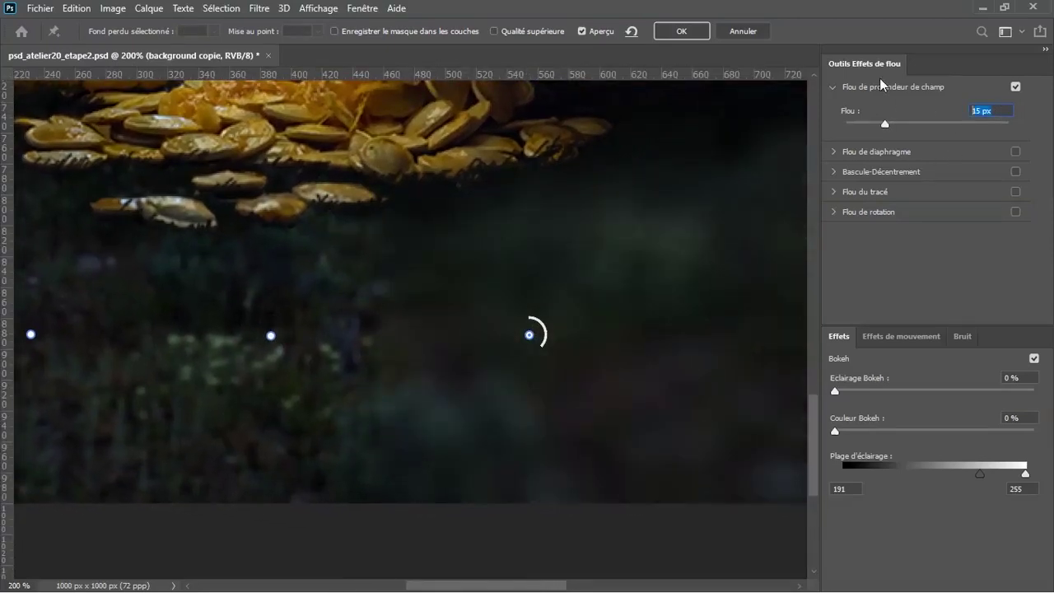
pyautogui.write('3')
pyautogui.moveTo(650, 274); pyautogui.dragTo(465, 250)
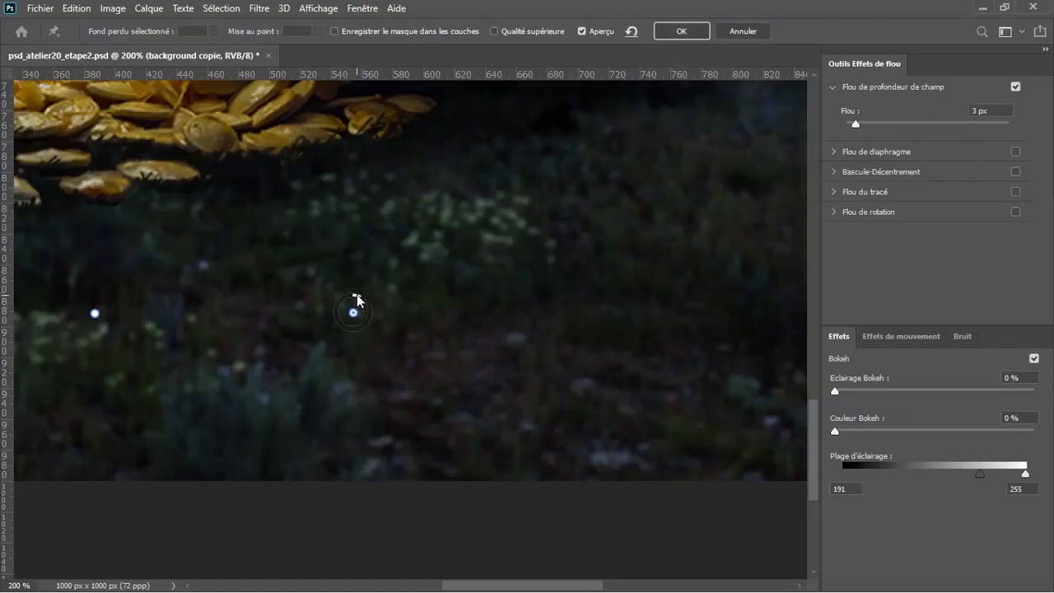
pyautogui.moveTo(358, 298)
pyautogui.mouseDown()
pyautogui.moveTo(369, 304)
pyautogui.moveTo(362, 296)
pyautogui.mouseUp()
# Extend the foreground row with two further pins toward the image's right edge, each with a 3 px blur
pyautogui.moveTo(620, 275); pyautogui.dragTo(539, 266)
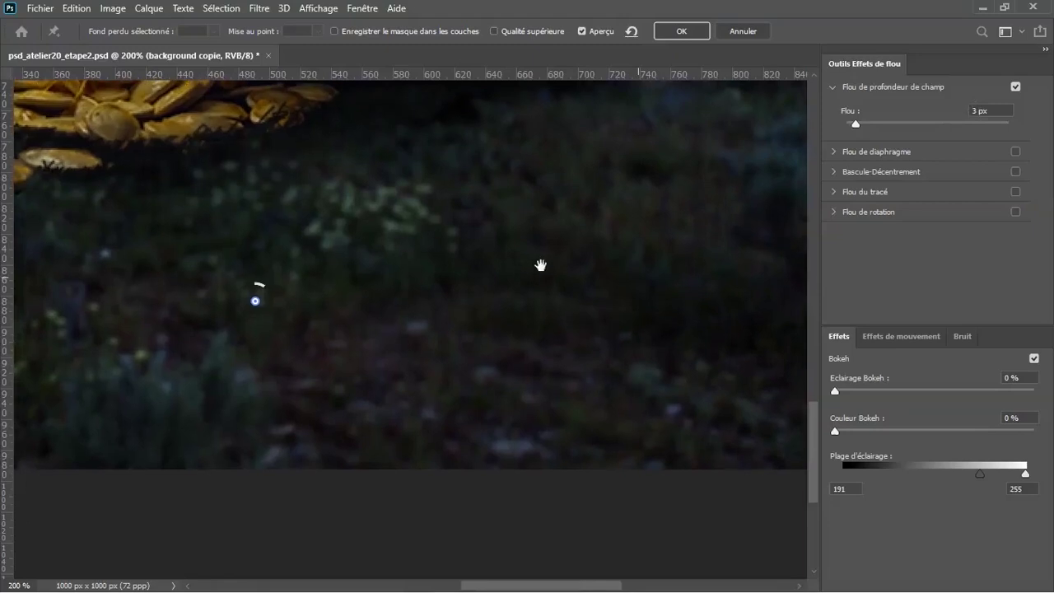
pyautogui.click(515, 302)
pyautogui.click(988, 111)
pyautogui.write('3')
pyautogui.press('Return')
pyautogui.moveTo(557, 270); pyautogui.dragTo(350, 233)
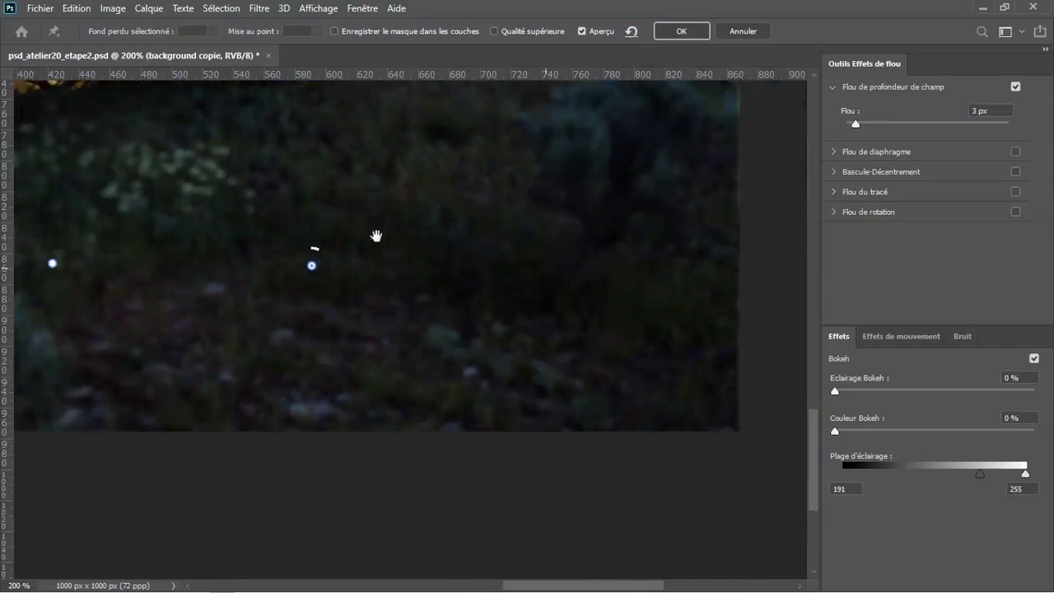
pyautogui.click(541, 266)
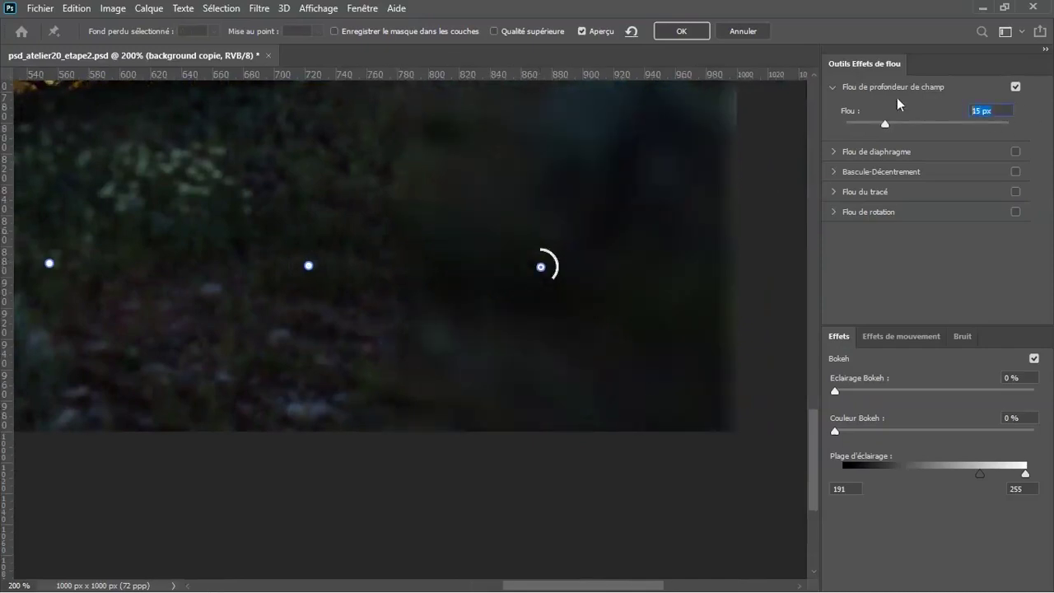
pyautogui.write('3')
# Examine the blurred foreground grass along the pin row and up close around the scattered seeds
pyautogui.hotkey('ctrl', '-')
pyautogui.hotkey('ctrl', '-')
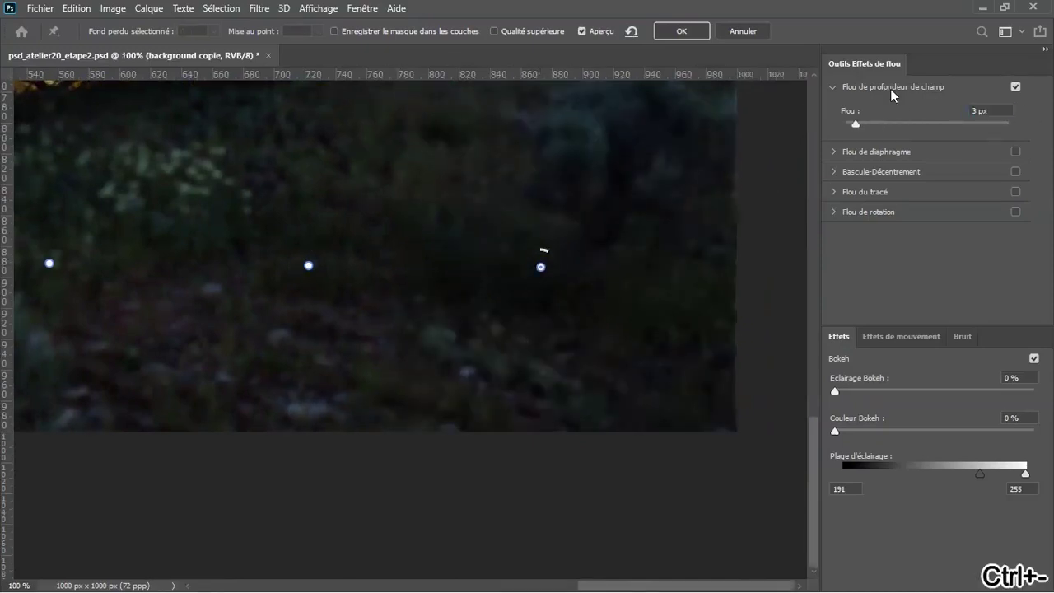
pyautogui.moveTo(242, 277); pyautogui.dragTo(416, 311)
pyautogui.hotkey('ctrl', '+')
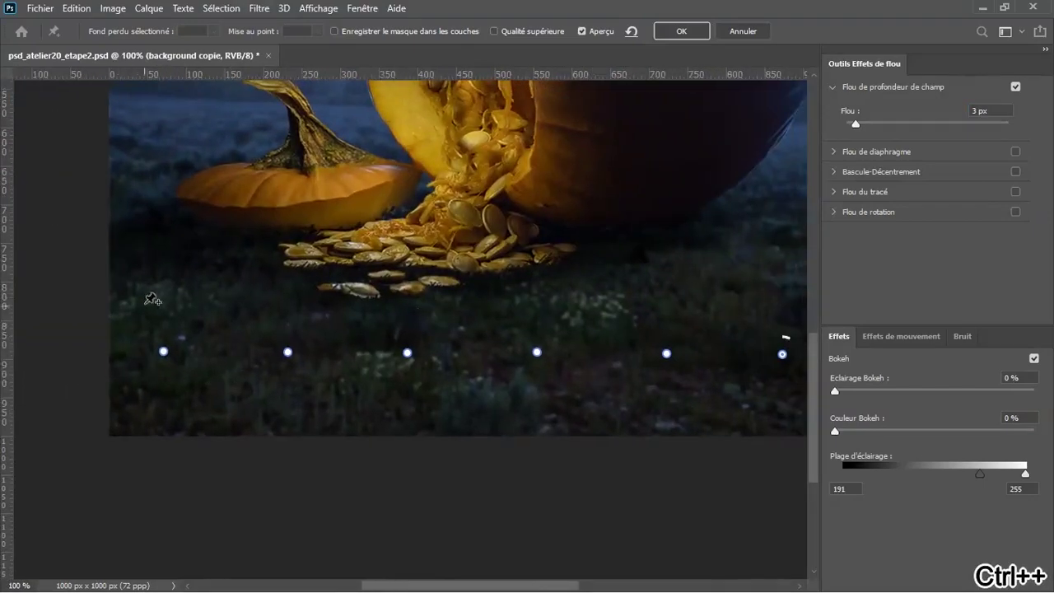
pyautogui.hotkey('ctrl', '+')
pyautogui.hotkey('ctrl', '+')
pyautogui.moveTo(461, 291); pyautogui.dragTo(626, 349)
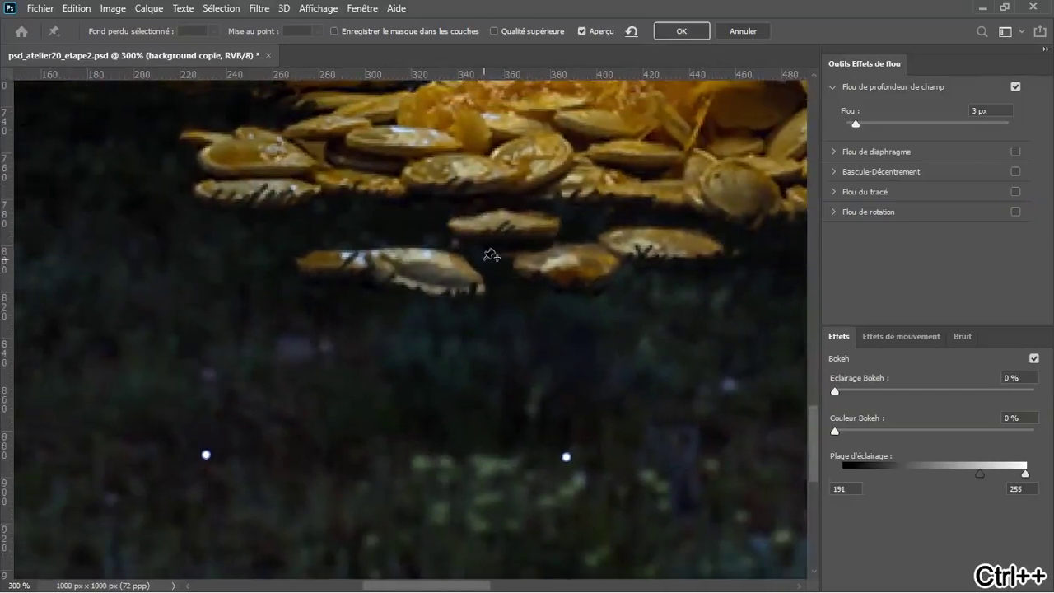
pyautogui.hotkey('ctrl', '-')
pyautogui.moveTo(442, 318); pyautogui.dragTo(477, 304)
# Try moving the leftmost foreground blur pin slightly upward, and undo the move
pyautogui.moveTo(63, 393); pyautogui.dragTo(61, 373)
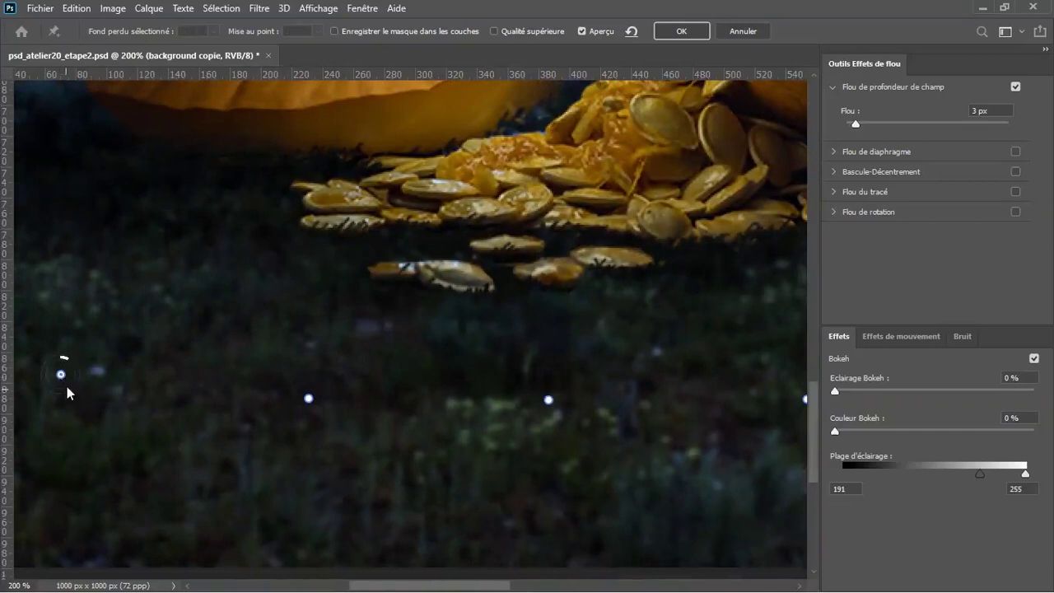
pyautogui.hotkey('ctrl', 'z')
pyautogui.moveTo(347, 384); pyautogui.dragTo(468, 404)
# Place a blur pin on the ground beside the outer edge of the pumpkin lid and set its blur to 0 px
pyautogui.hotkey('ctrl', '-')
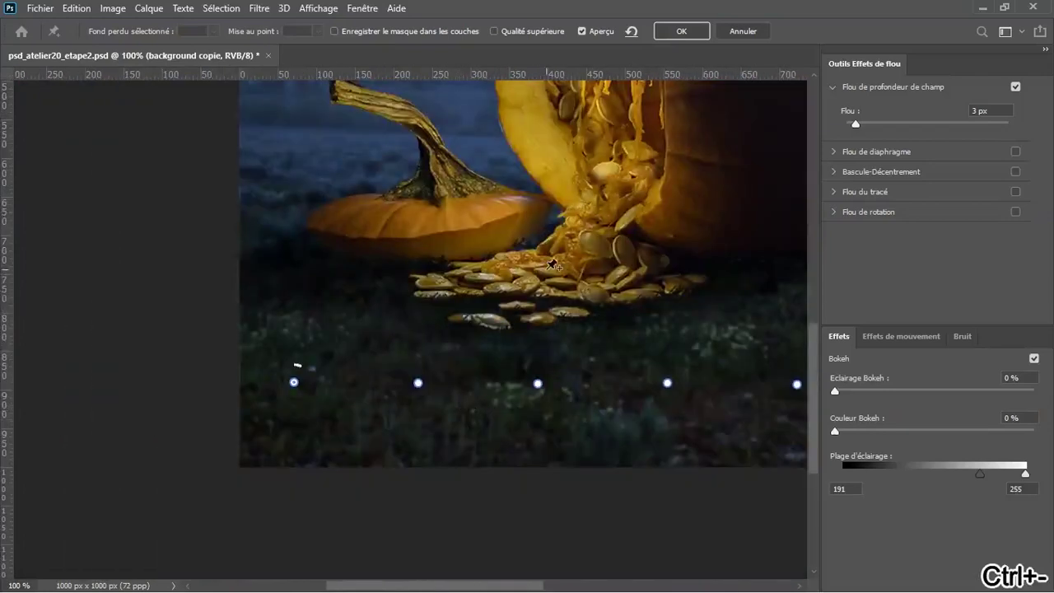
pyautogui.hotkey('ctrl', '+')
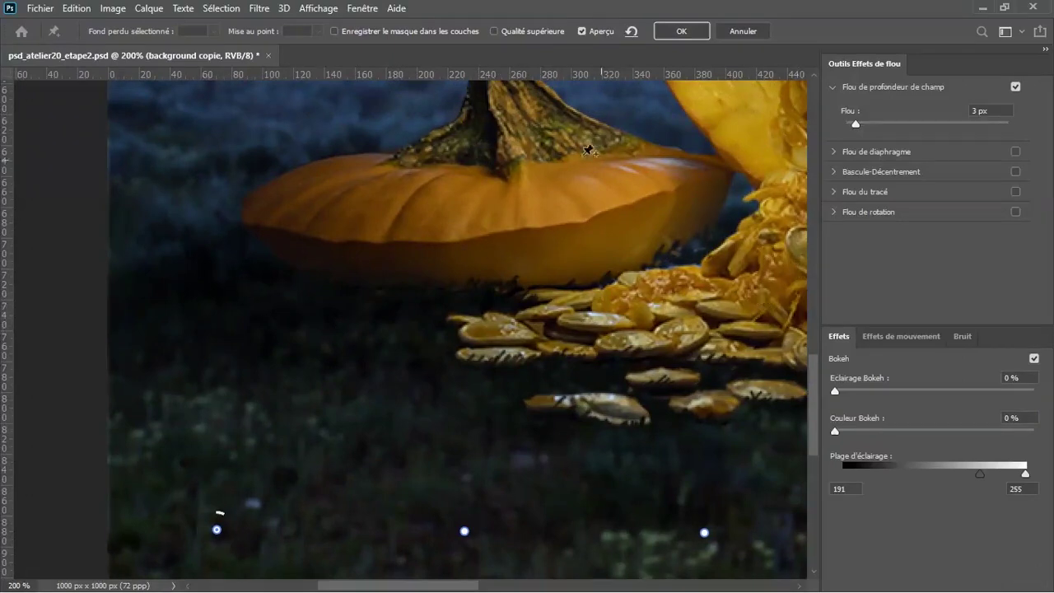
pyautogui.moveTo(727, 251); pyautogui.dragTo(599, 238)
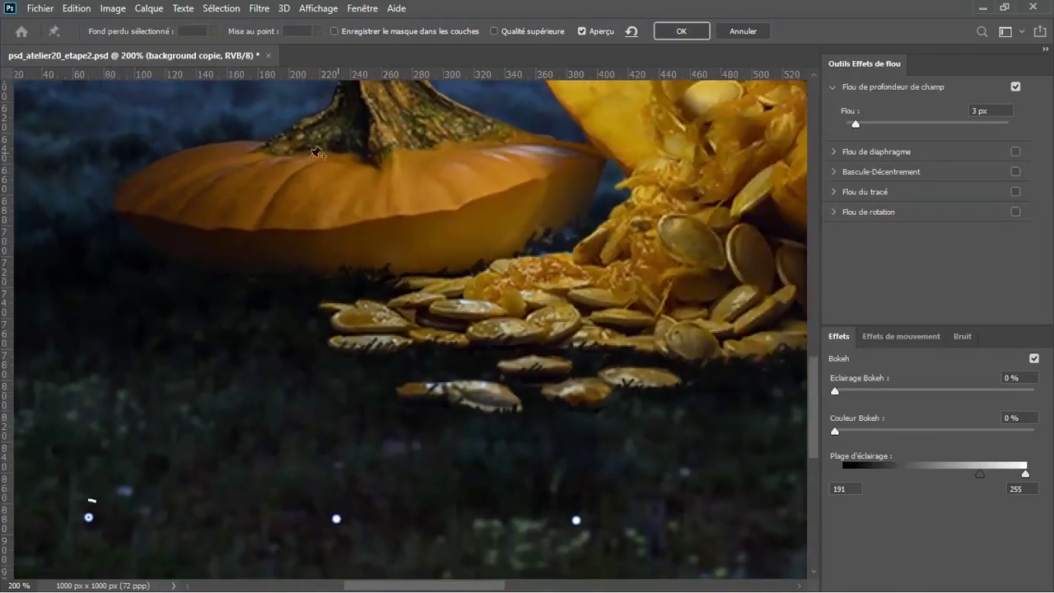
pyautogui.moveTo(383, 329); pyautogui.dragTo(569, 245)
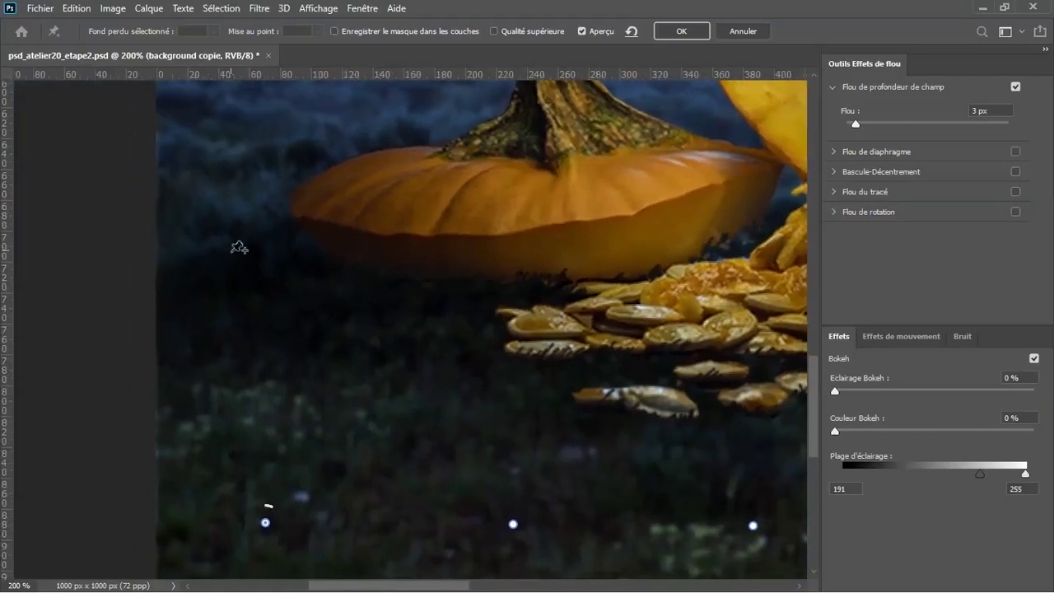
pyautogui.click(262, 252)
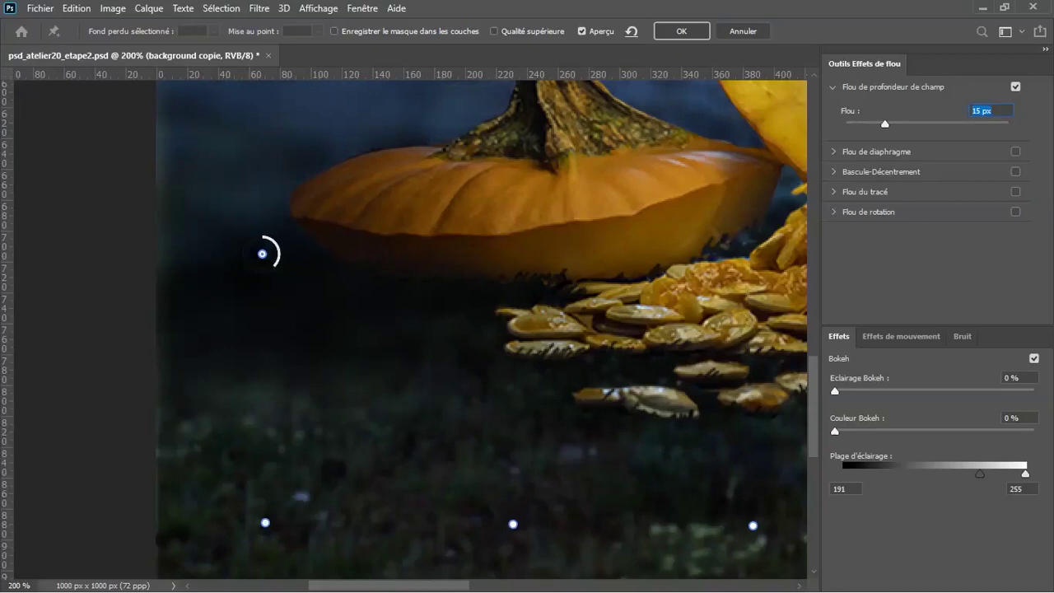
pyautogui.write('0')
pyautogui.press('Return')
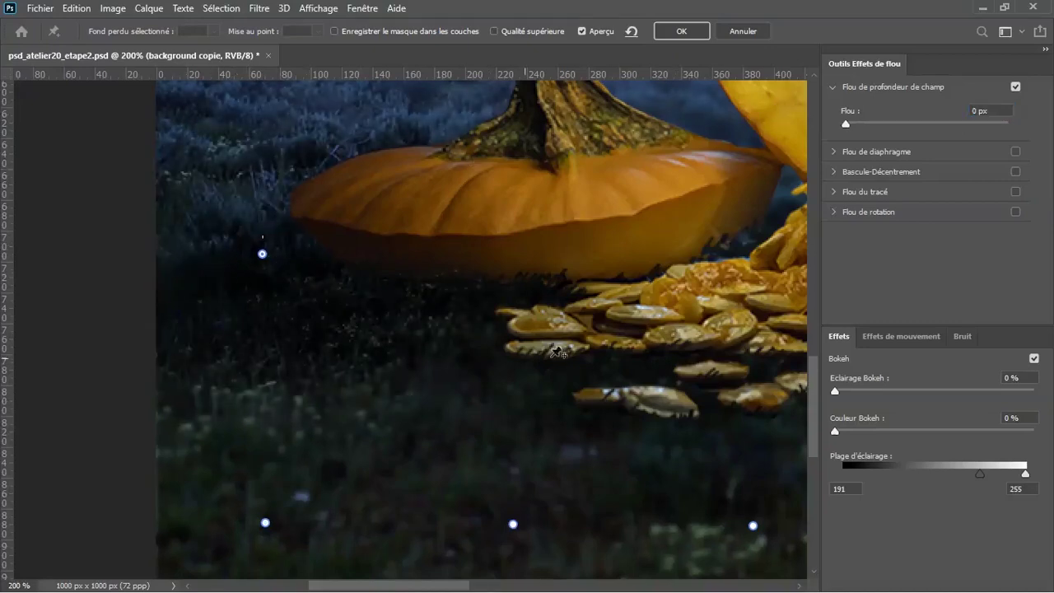
# Add two blur pins at 0 px, one on the lower part of the lid and one between the lid and the seed pile
pyautogui.moveTo(451, 270); pyautogui.dragTo(352, 257)
pyautogui.click(401, 239)
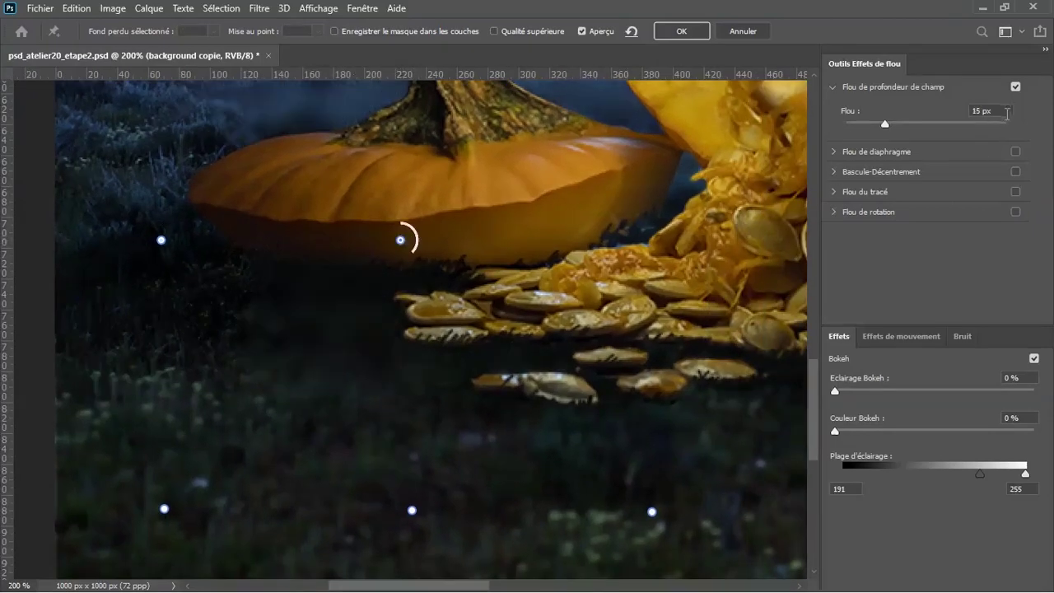
pyautogui.write('0')
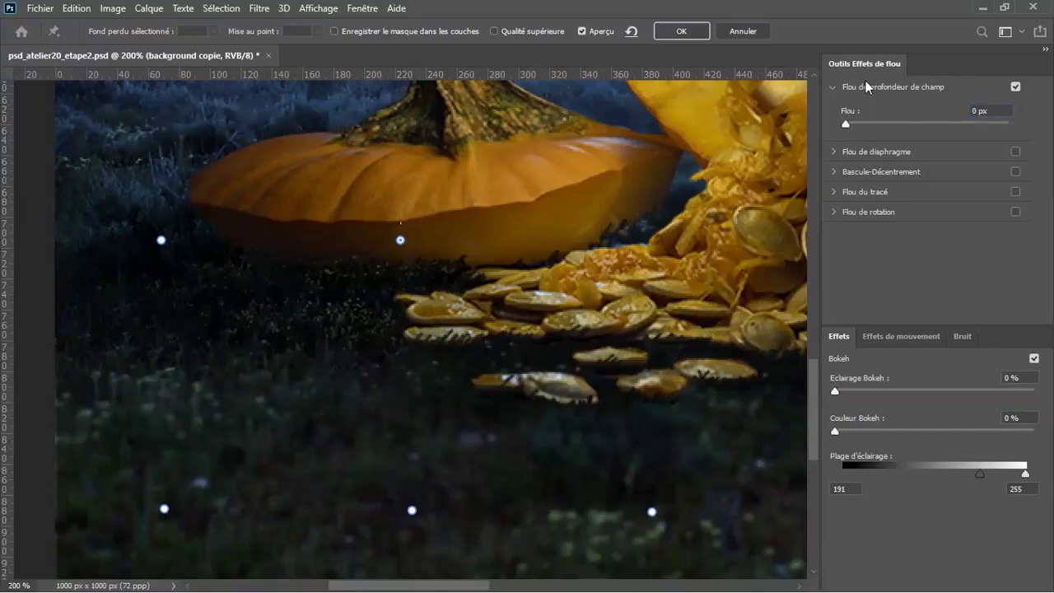
pyautogui.moveTo(610, 257); pyautogui.dragTo(339, 232)
pyautogui.click(396, 212)
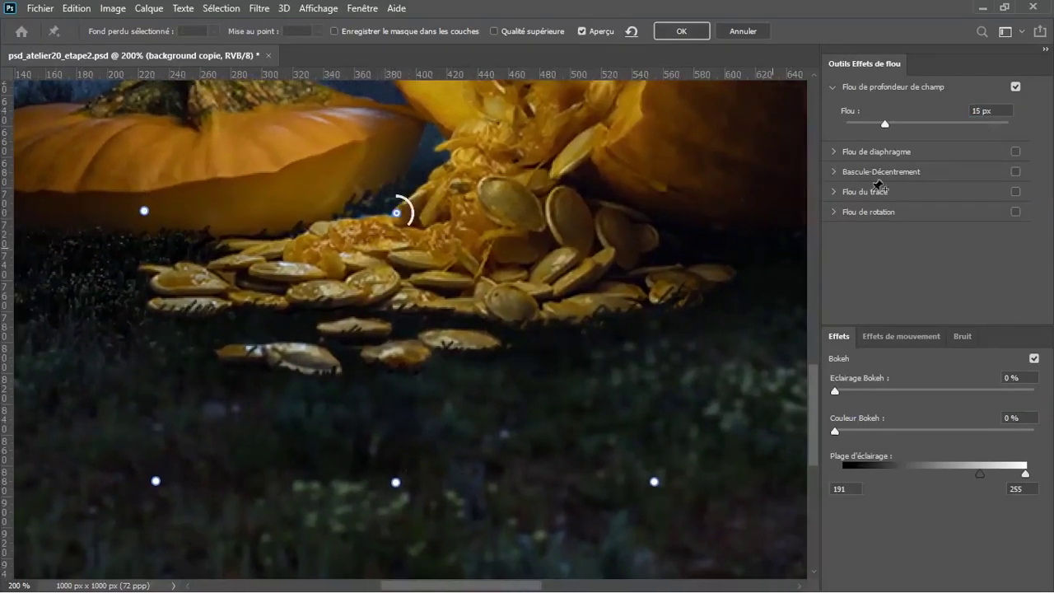
pyautogui.doubleClick(999, 108)
pyautogui.write('0')
# Add two blur pins at 0 px along the pumpkin's base, one beside the seed pile and one under its dark side
pyautogui.moveTo(629, 284); pyautogui.dragTo(411, 260)
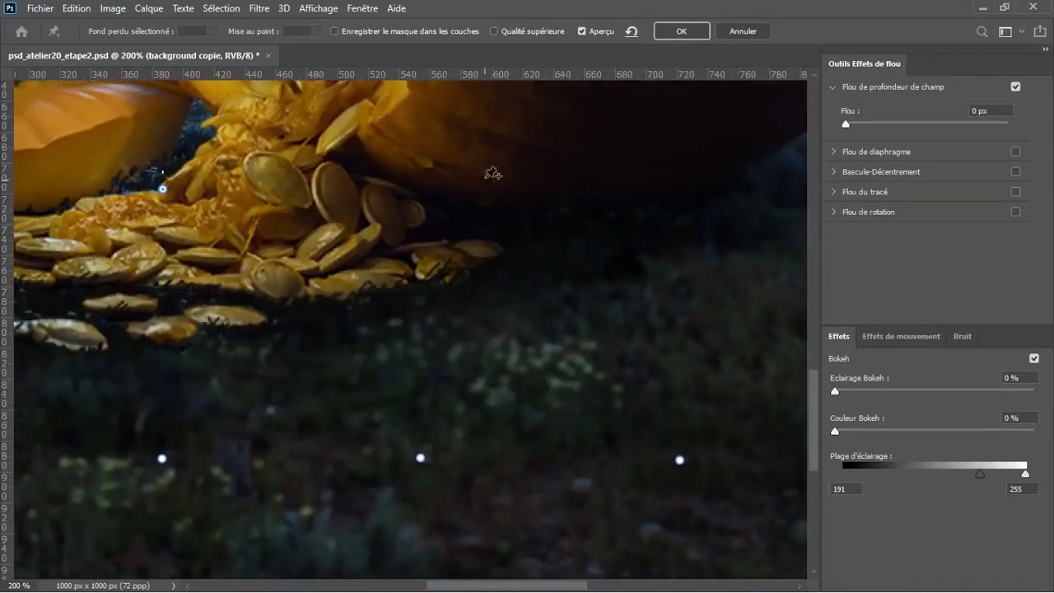
pyautogui.click(430, 182)
pyautogui.write('0')
pyautogui.moveTo(622, 257); pyautogui.dragTo(441, 259)
pyautogui.click(491, 189)
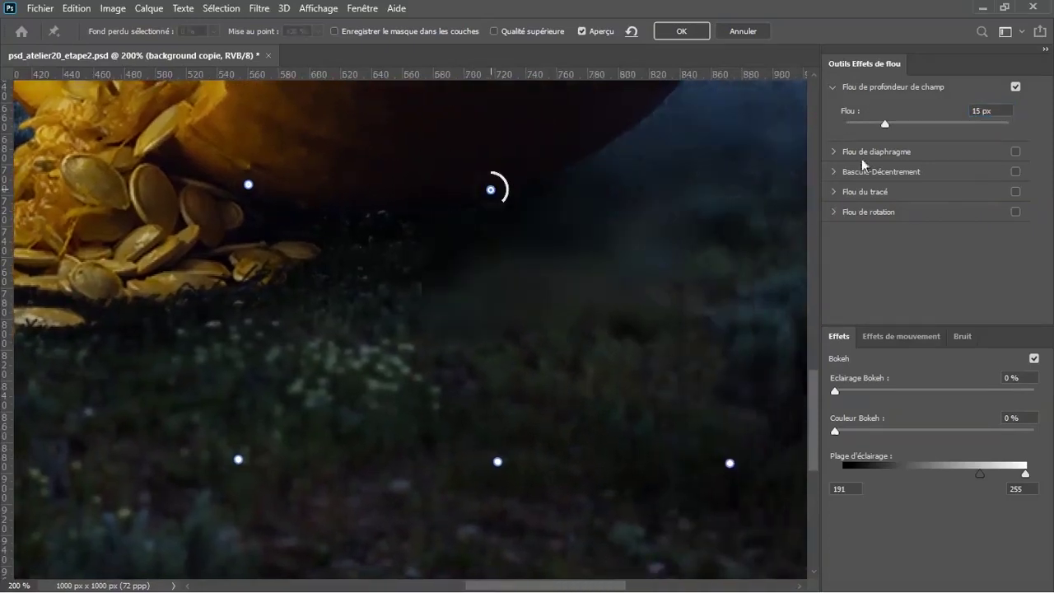
pyautogui.write('0')
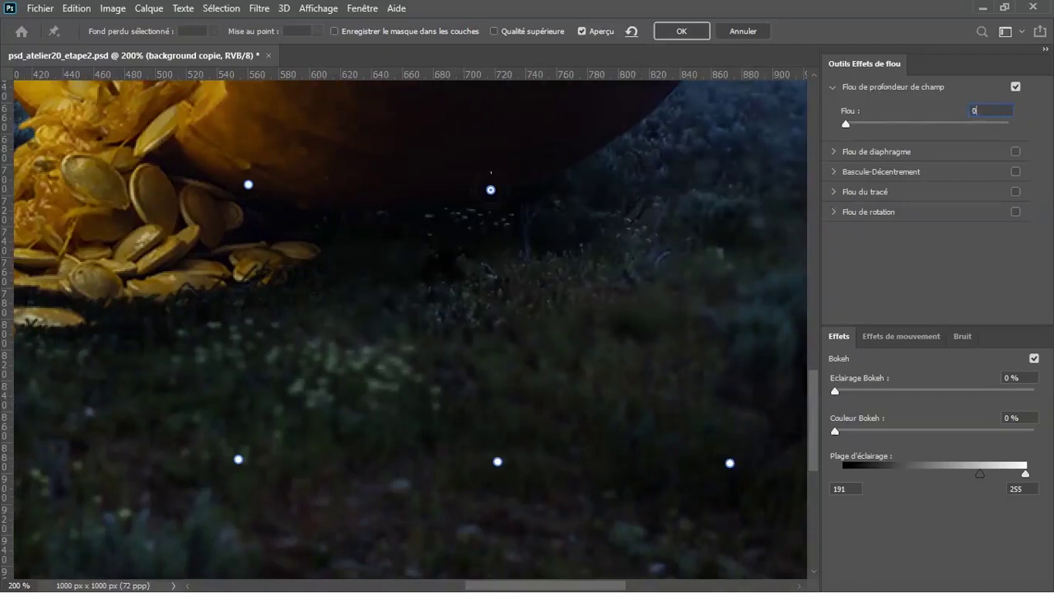
# Add a blur pin at 0 px on the ground beyond the pumpkin's dark side, in line with the other sharp pins
pyautogui.moveTo(654, 253); pyautogui.dragTo(432, 228)
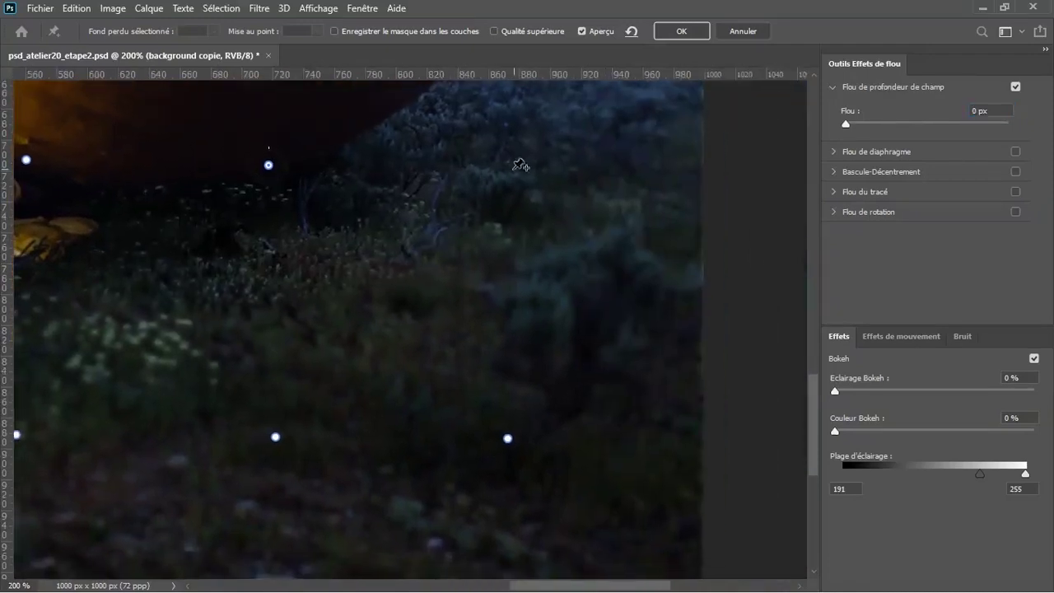
pyautogui.click(507, 169)
pyautogui.click(998, 110)
pyautogui.write('0')
# Move the 0 px blur pin beside the lid's outer edge slightly upward
pyautogui.hotkey('ctrl', '-')
pyautogui.moveTo(474, 253); pyautogui.dragTo(562, 247)
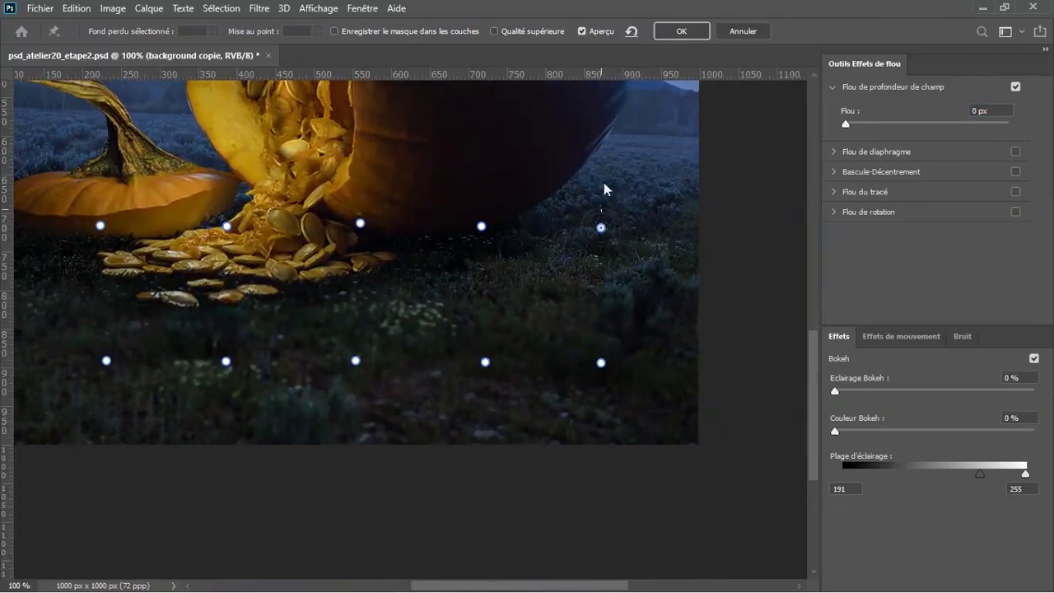
pyautogui.hotkey('ctrl', '+')
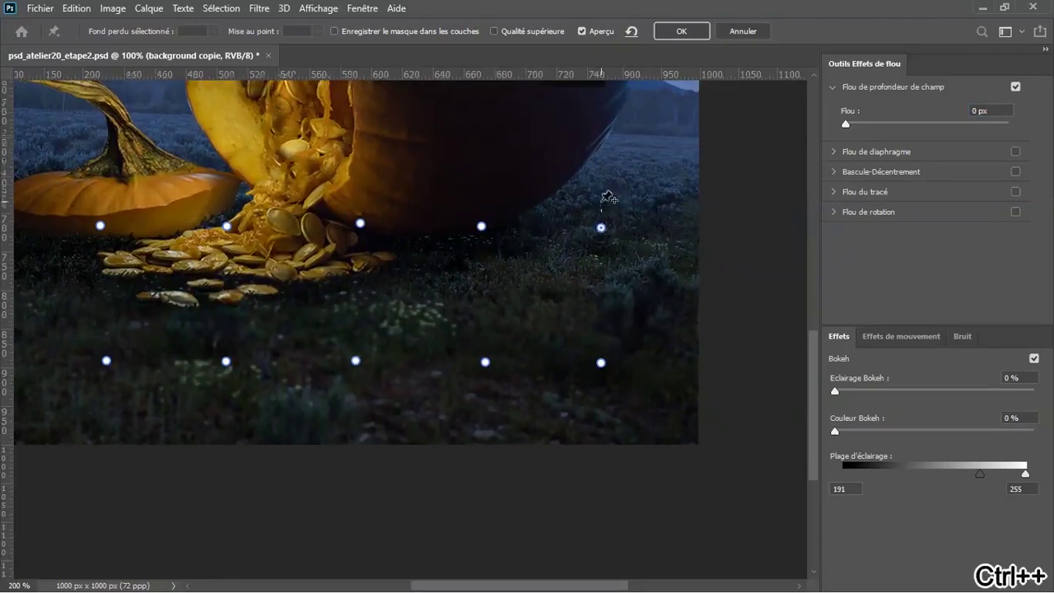
pyautogui.moveTo(612, 242); pyautogui.dragTo(563, 356)
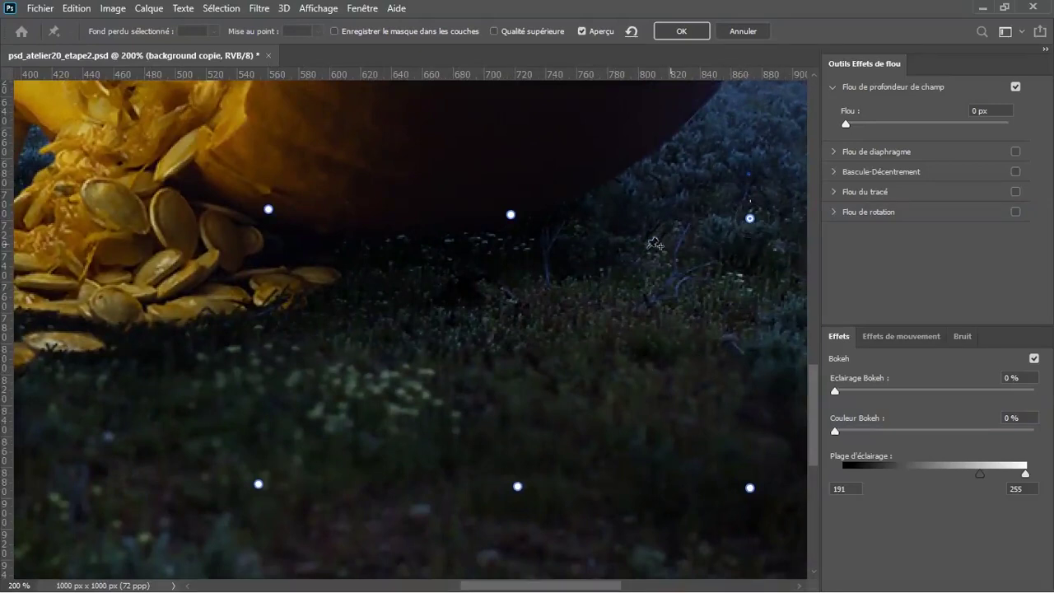
pyautogui.hscroll(-5, 454, 278)
pyautogui.hscroll(-2, 454, 278)
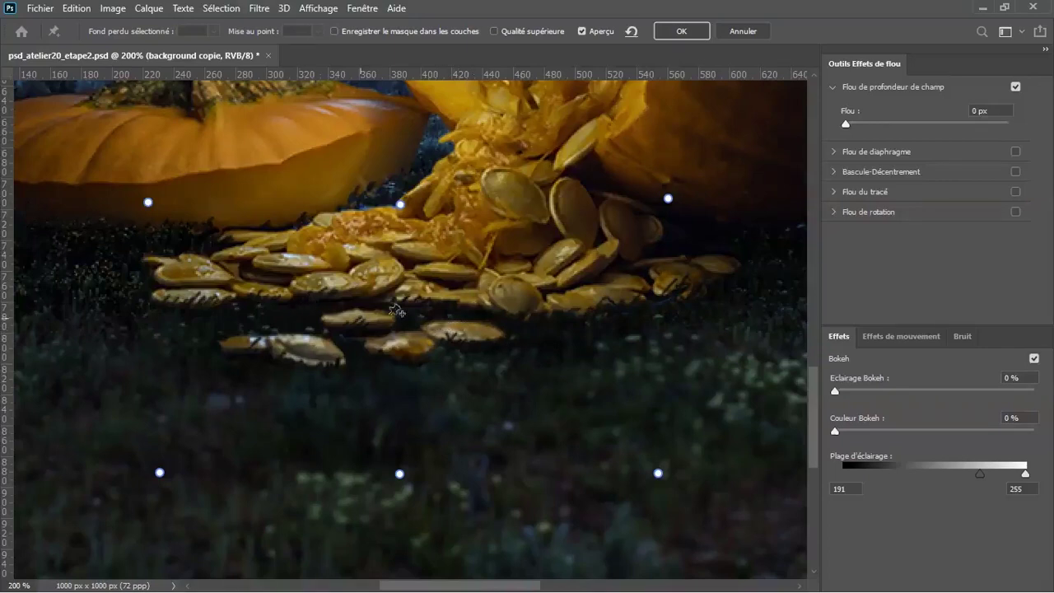
pyautogui.moveTo(438, 278); pyautogui.dragTo(697, 295)
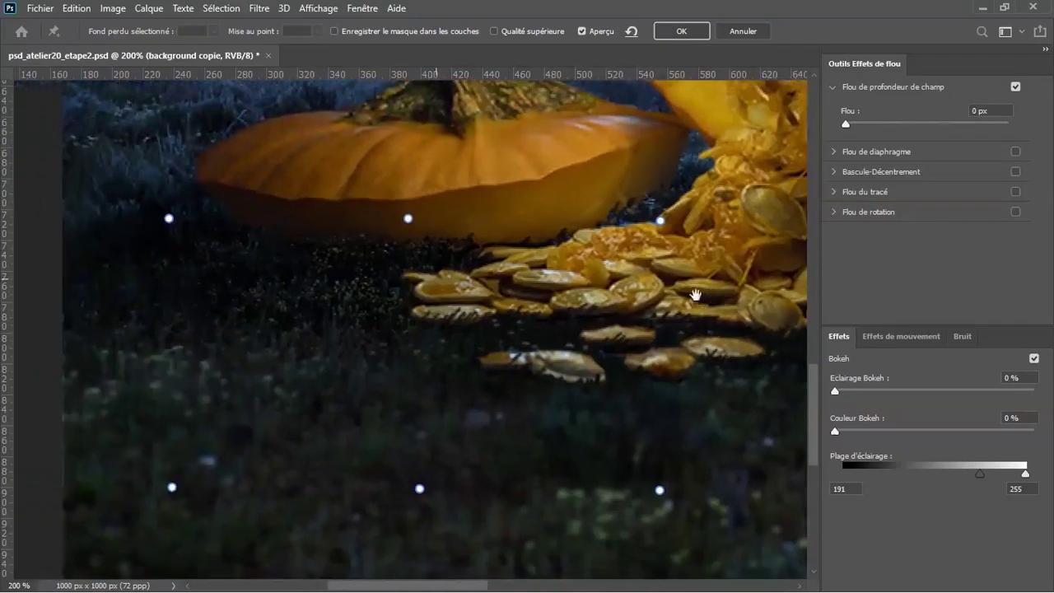
pyautogui.click(167, 209)
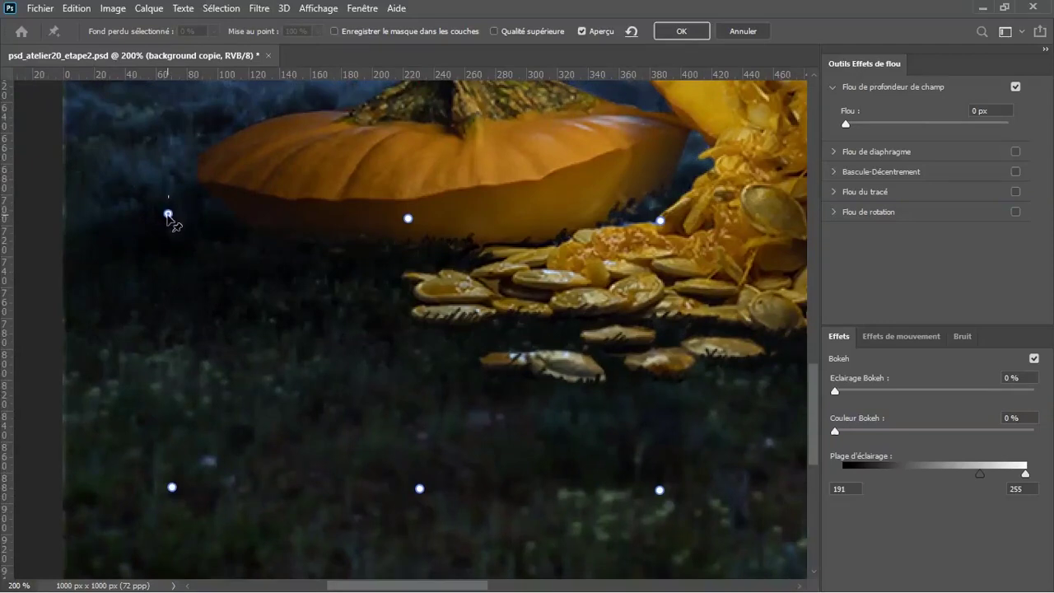
# Place a blur pin on the distant meadow beside the lid's stem and set its blur to 5 px
pyautogui.hotkey('ctrl', '-')
pyautogui.hotkey('ctrl', '-')
pyautogui.moveTo(525, 274); pyautogui.dragTo(484, 300)
pyautogui.hotkey('ctrl', '+')
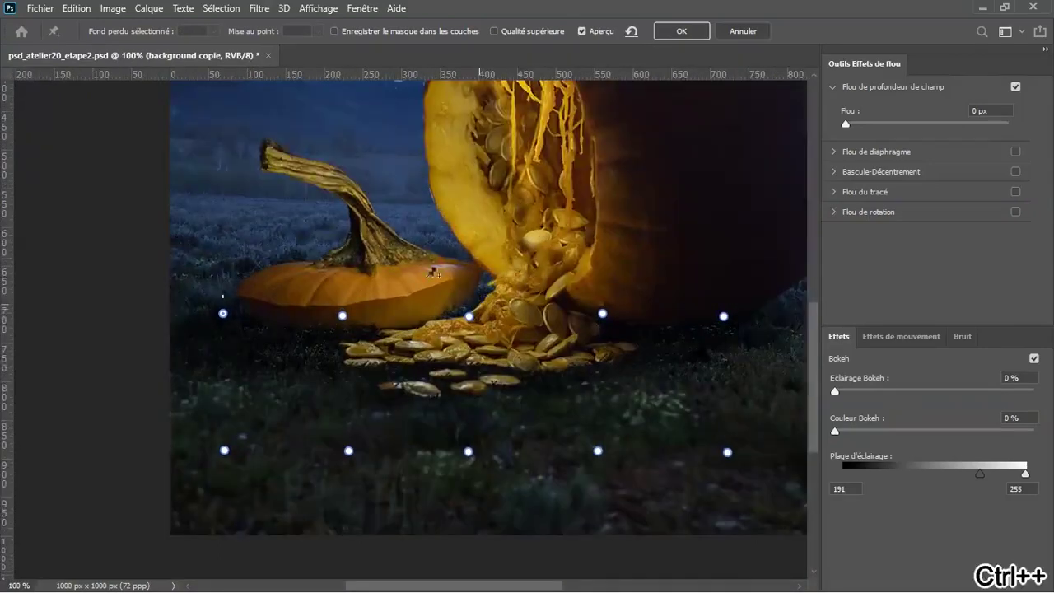
pyautogui.moveTo(360, 314); pyautogui.dragTo(453, 370)
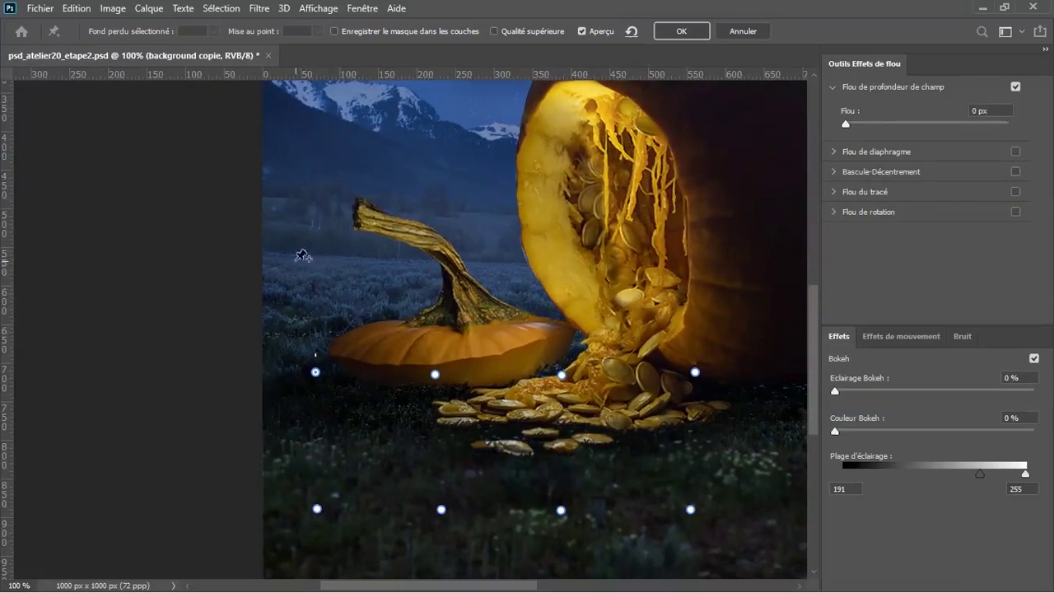
pyautogui.moveTo(487, 235); pyautogui.dragTo(414, 325)
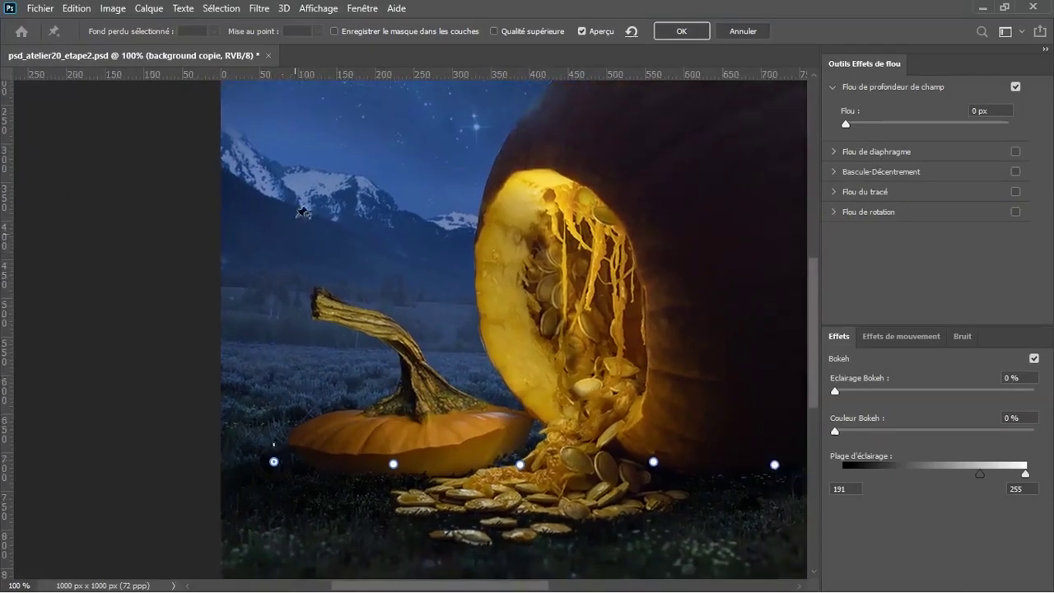
pyautogui.scroll(-2, 348, 275)
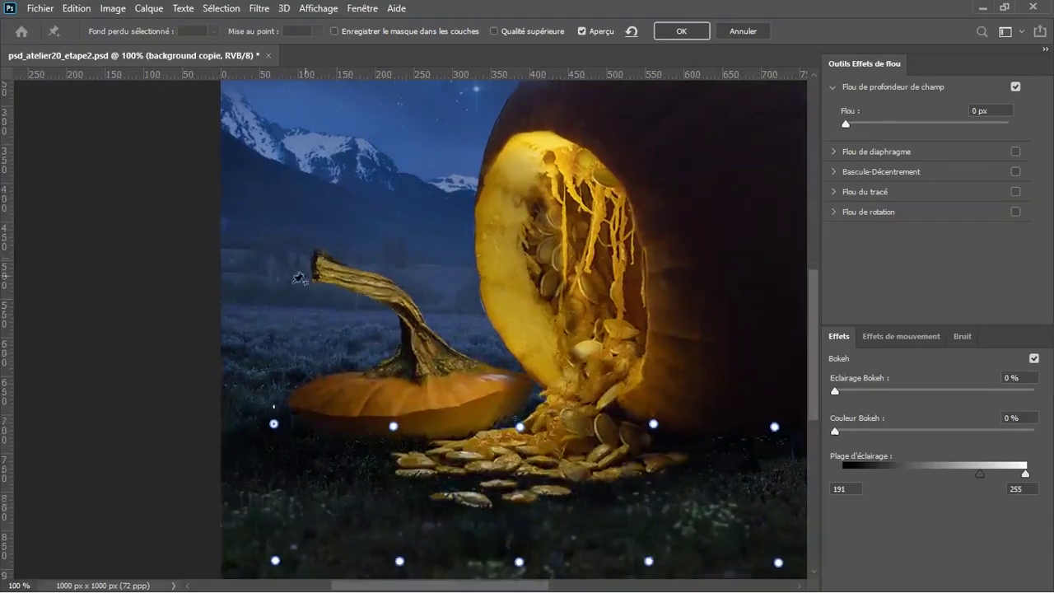
pyautogui.click(276, 310)
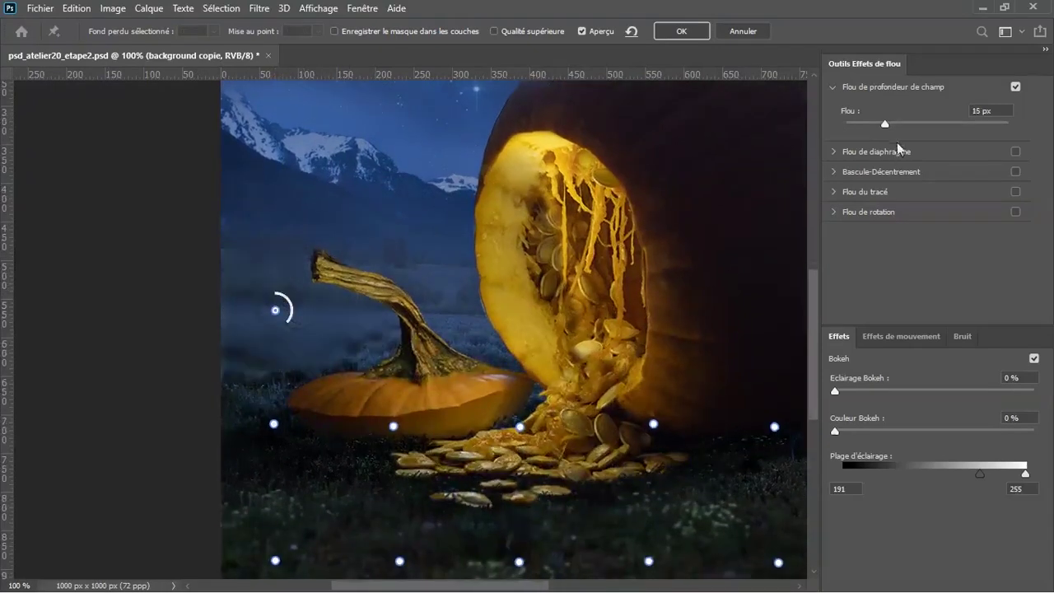
pyautogui.click(993, 111)
pyautogui.write('5')
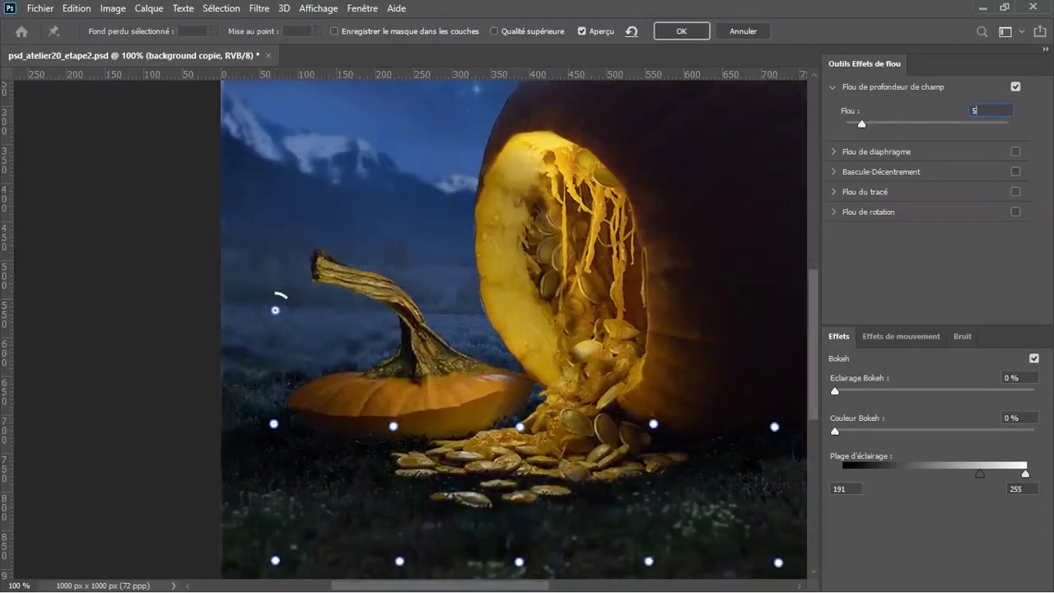
# Add three more blur pins at 5 px in that row: between stem and pumpkin, at the opening's inner edge, and on the pumpkin's dark side
pyautogui.click(445, 312)
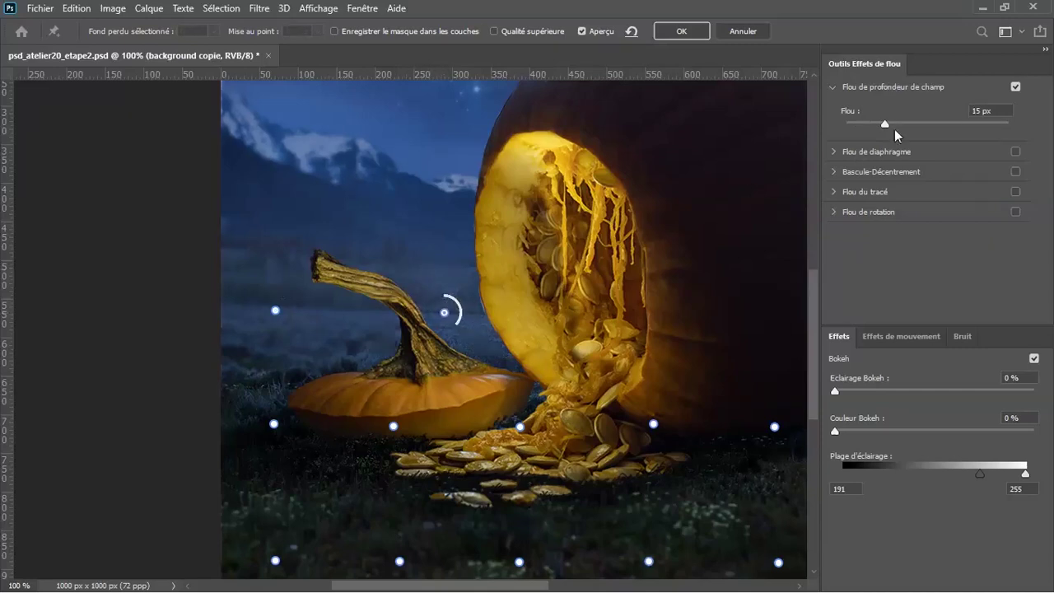
pyautogui.click(999, 112)
pyautogui.write('5')
pyautogui.moveTo(582, 290); pyautogui.dragTo(399, 258)
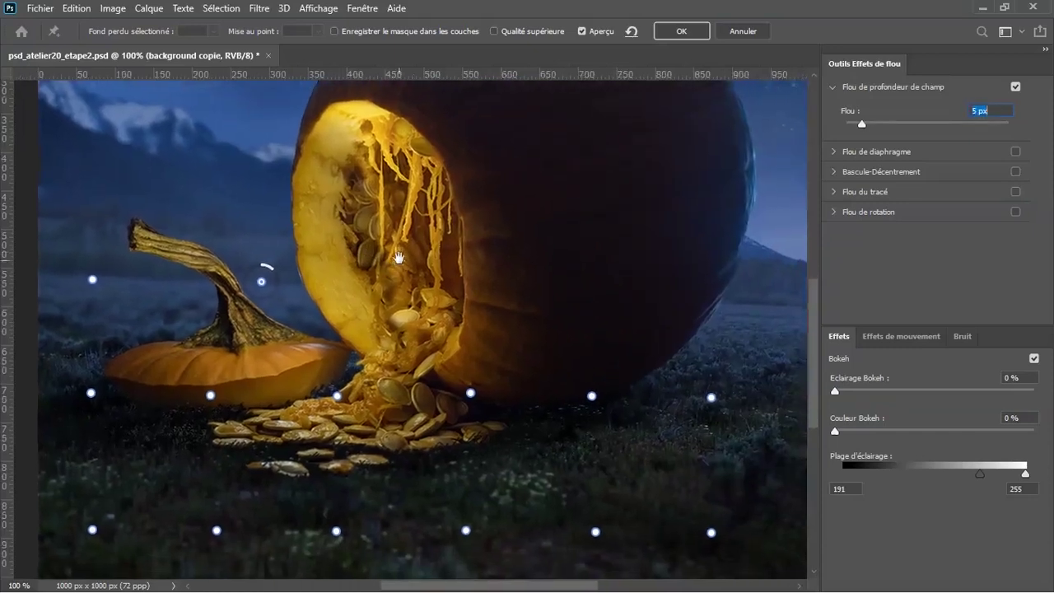
pyautogui.click(458, 281)
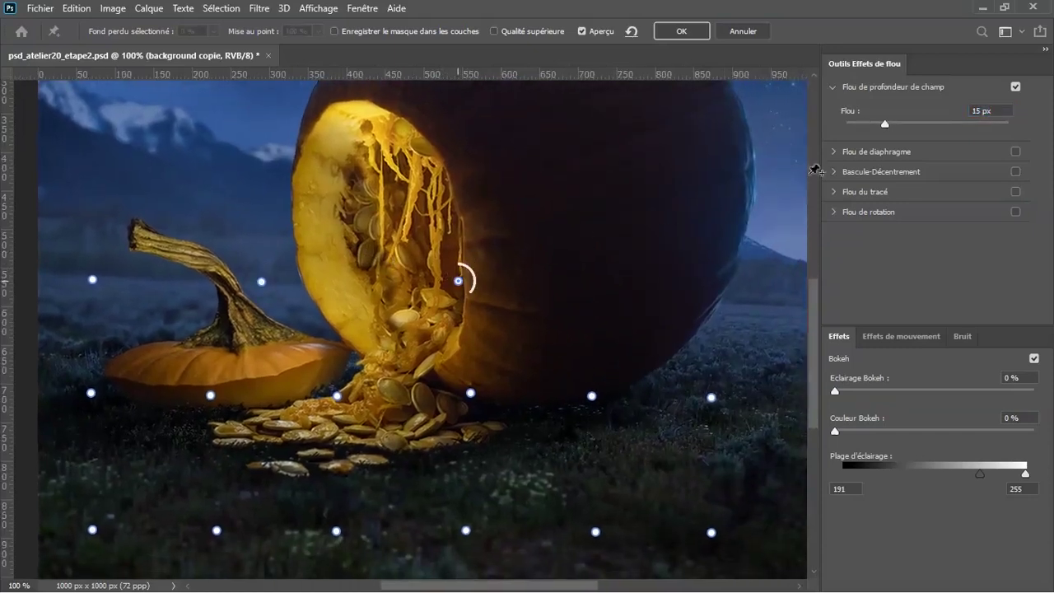
pyautogui.write('5')
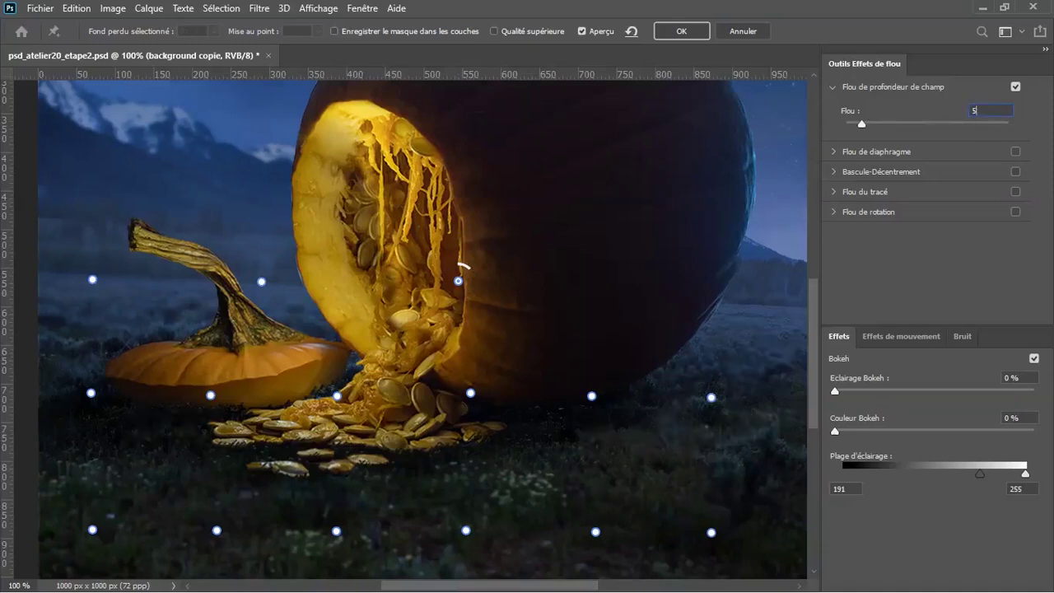
pyautogui.click(667, 284)
pyautogui.moveTo(960, 104); pyautogui.dragTo(893, 95)
pyautogui.write('5')
# Add two blur pins at 10 px, one over the snowy mountain peaks and one in the sky beside the pumpkin
pyautogui.moveTo(574, 292); pyautogui.dragTo(649, 262)
pyautogui.moveTo(501, 307); pyautogui.dragTo(590, 320)
pyautogui.moveTo(409, 228); pyautogui.dragTo(424, 313)
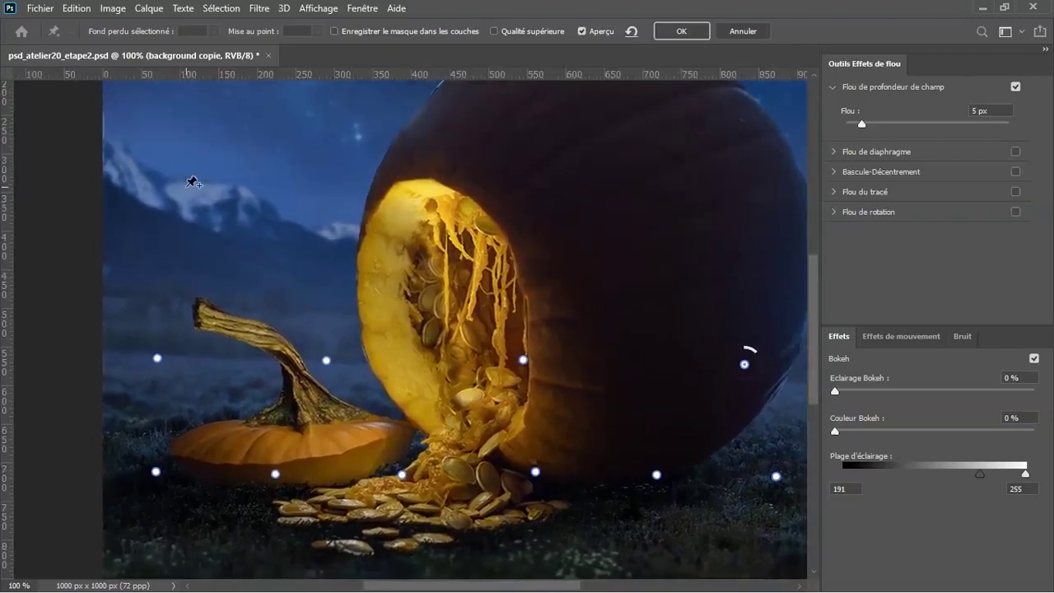
pyautogui.hotkey('ctrl', '-')
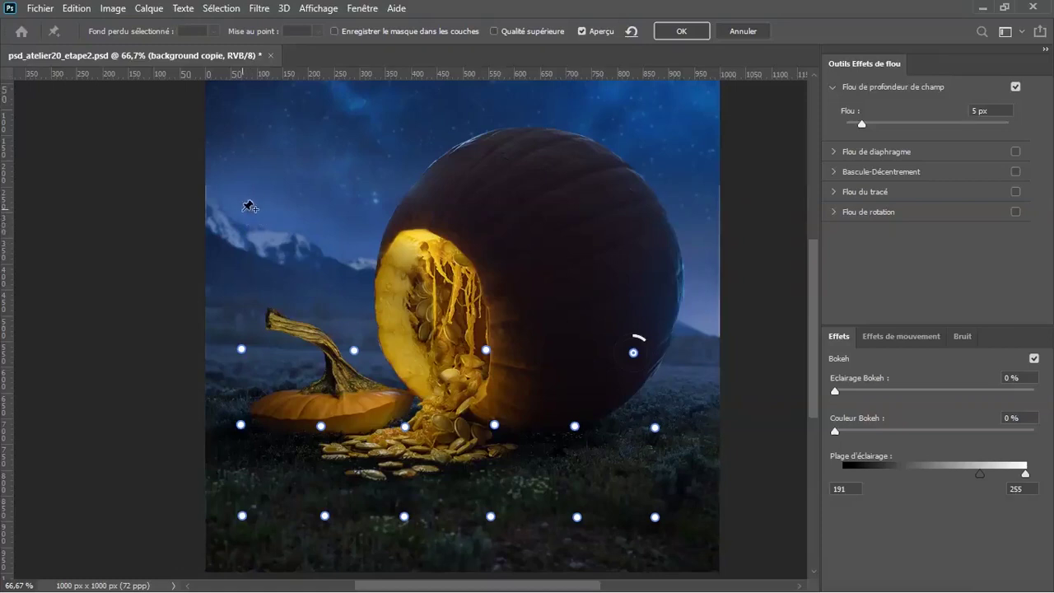
pyautogui.click(246, 217)
pyautogui.doubleClick(984, 110)
pyautogui.write('10')
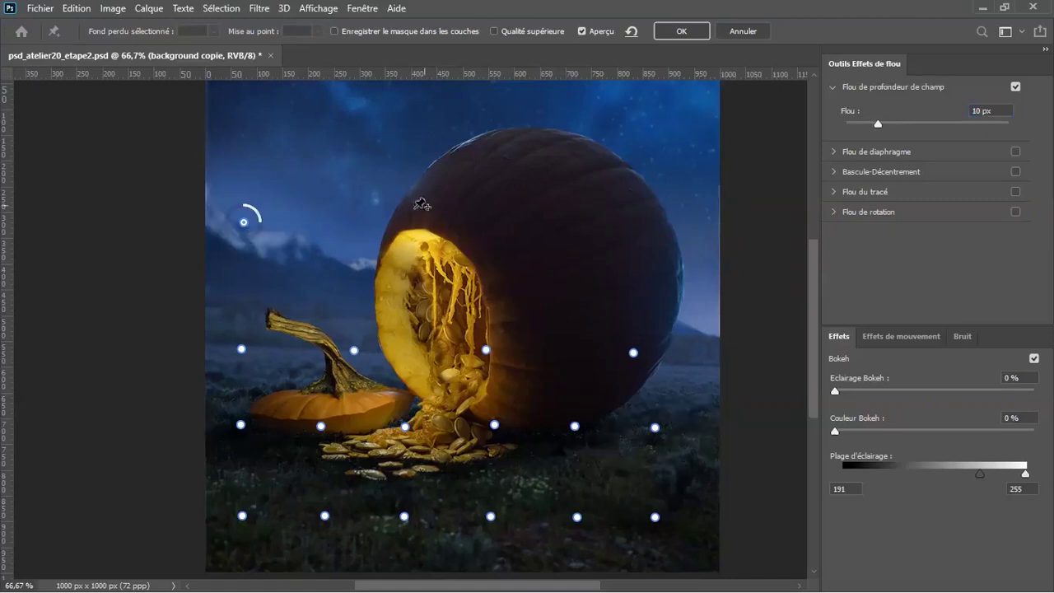
pyautogui.click(368, 225)
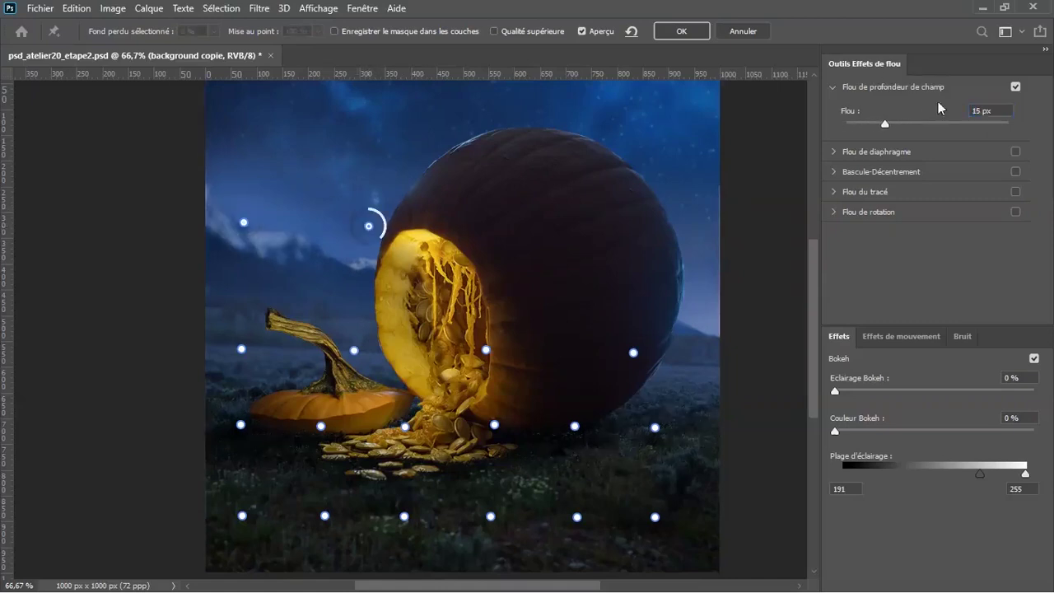
pyautogui.doubleClick(983, 111)
pyautogui.write('10')
pyautogui.press('Return')
# Add two blur pins at 10 px across the pumpkin's upper body and shift both slightly toward its outer dark side
pyautogui.click(496, 228)
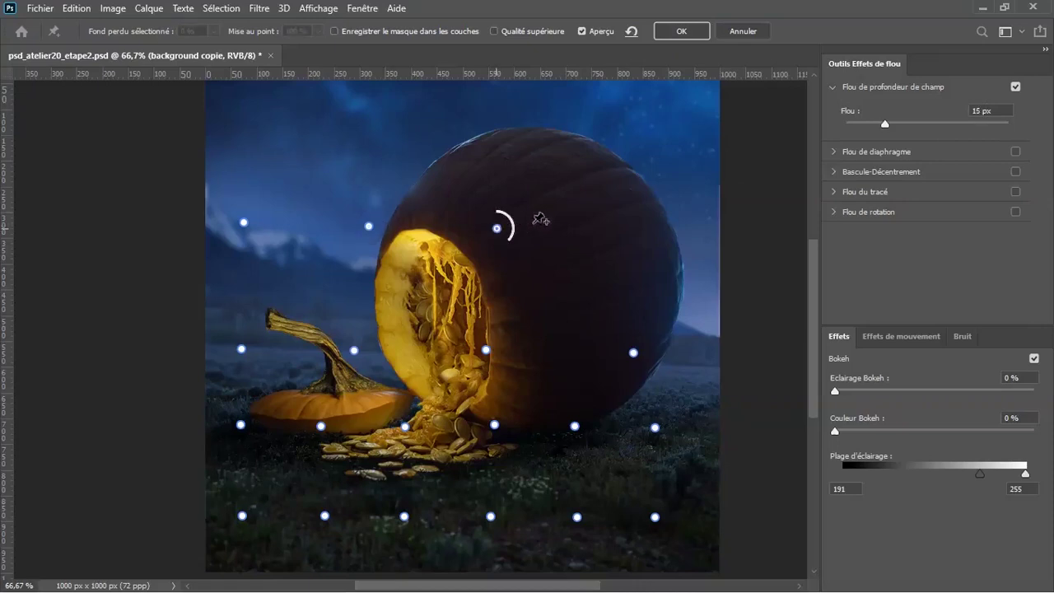
pyautogui.write('10')
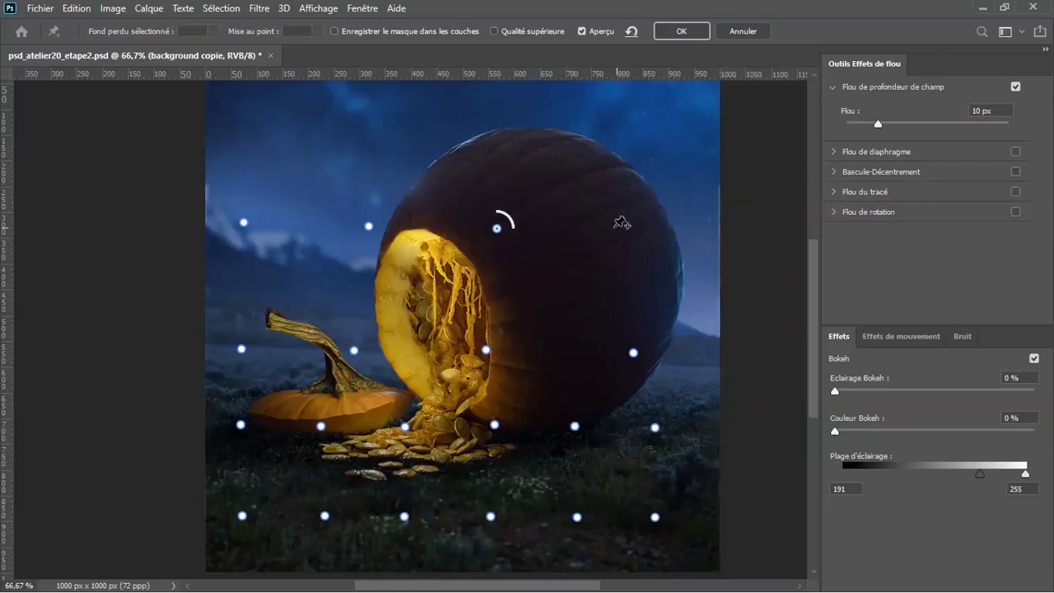
pyautogui.click(629, 228)
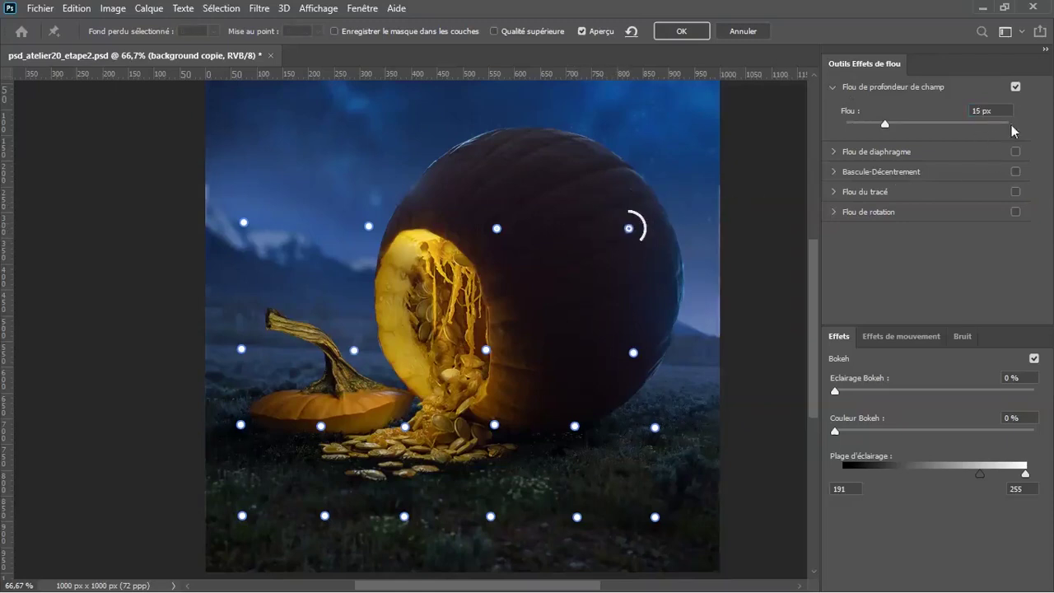
pyautogui.click(988, 110)
pyautogui.write('1')
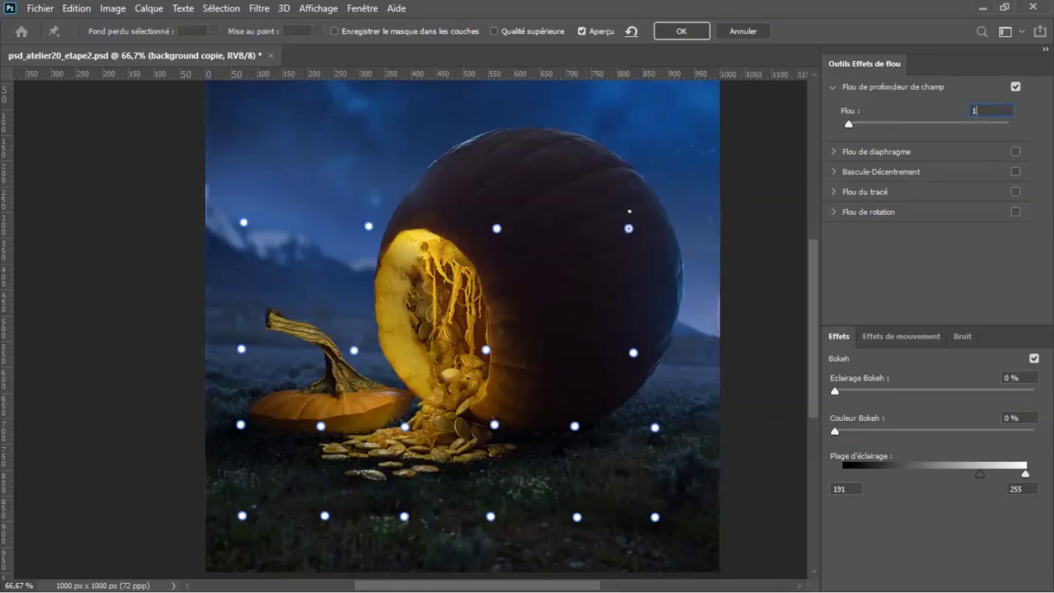
pyautogui.write('0')
pyautogui.press('Return')
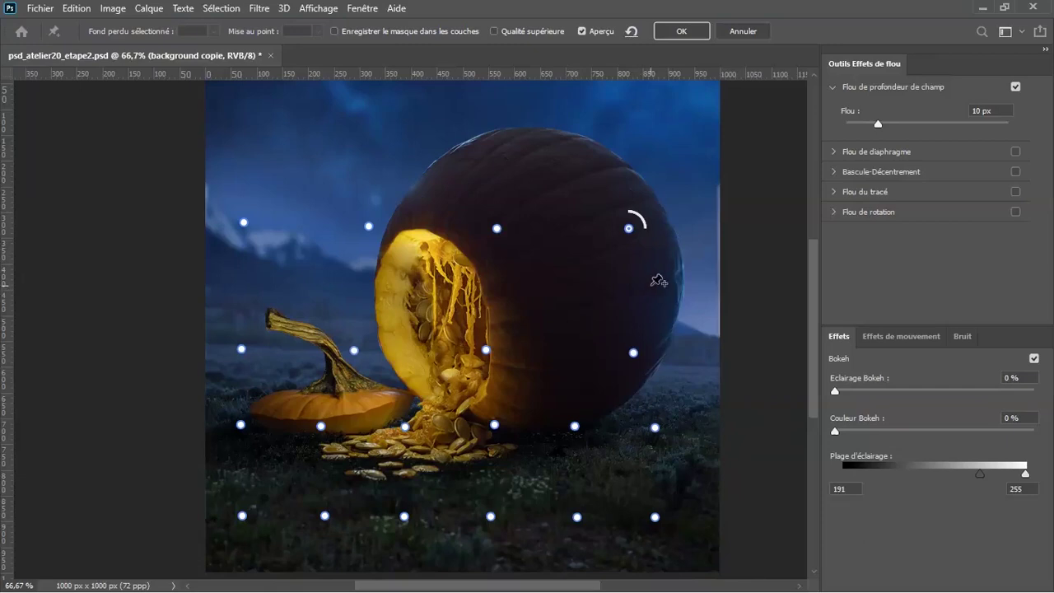
pyautogui.moveTo(637, 231); pyautogui.dragTo(651, 240)
pyautogui.moveTo(496, 229); pyautogui.dragTo(502, 230)
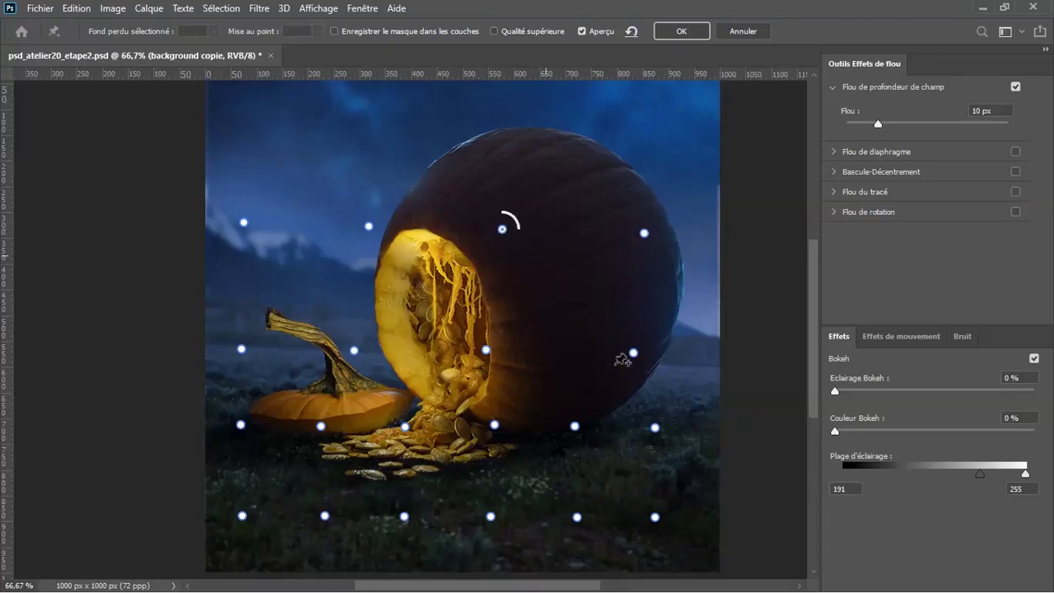
# Check the blur over the whole composition and apply the field blur to the background copy layer
pyautogui.moveTo(622, 360); pyautogui.dragTo(602, 264)
pyautogui.hotkey('ctrl', '+')
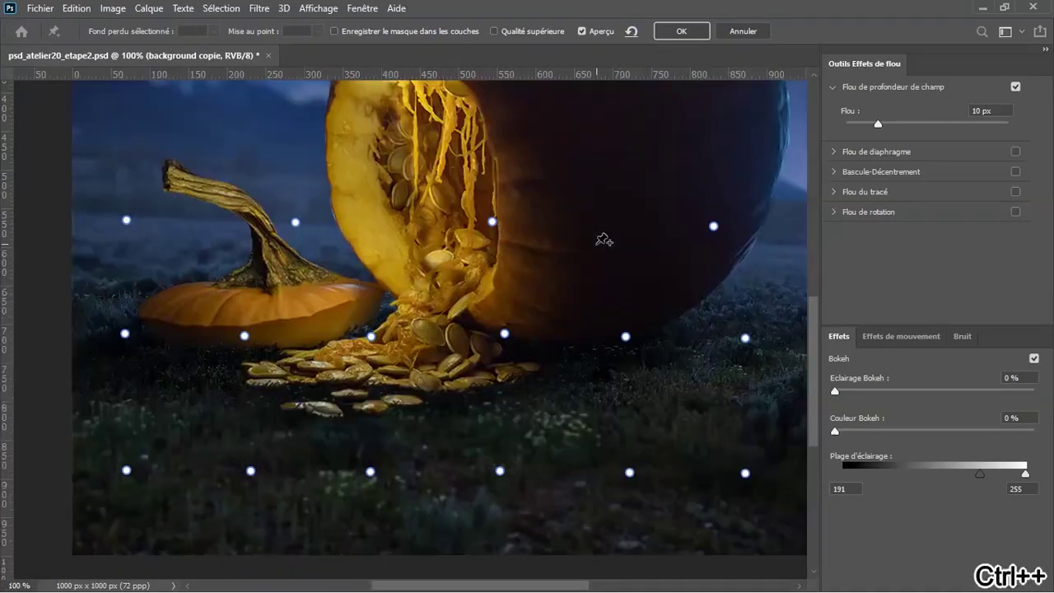
pyautogui.hotkey('ctrl', '-')
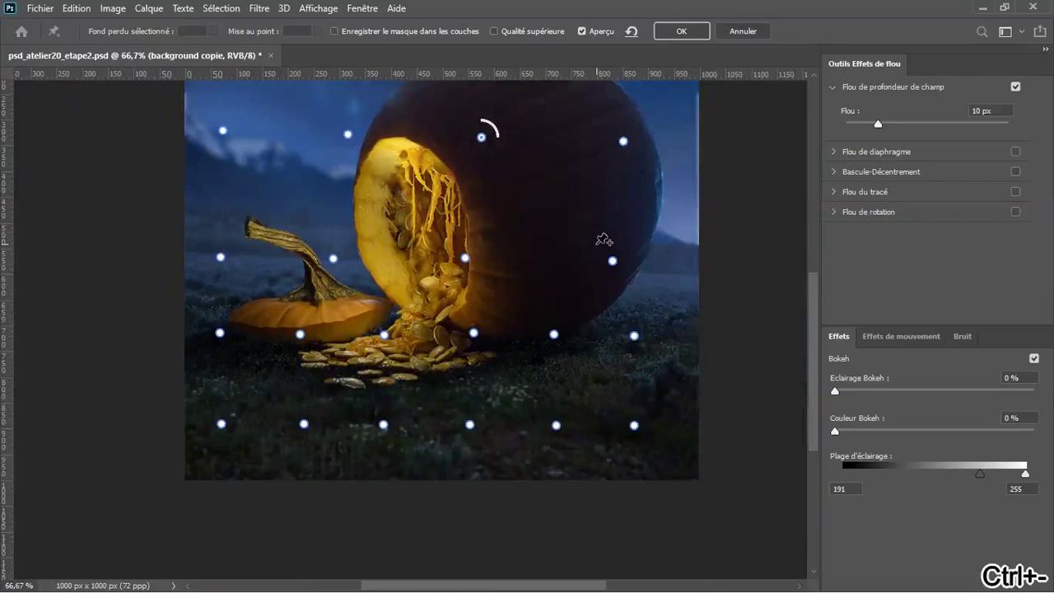
pyautogui.hotkey('ctrl', '-')
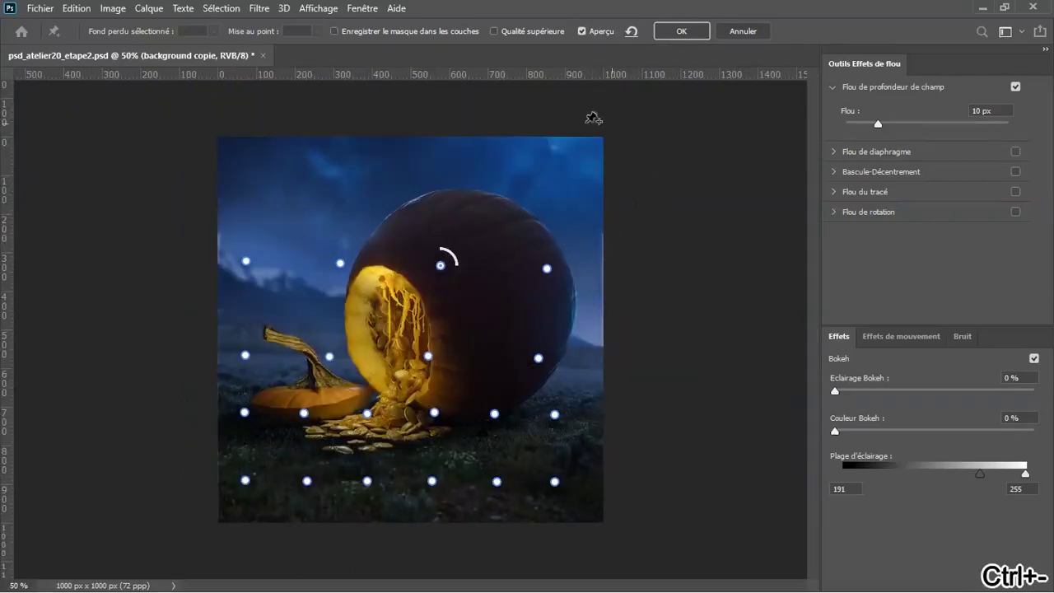
pyautogui.click(681, 31)
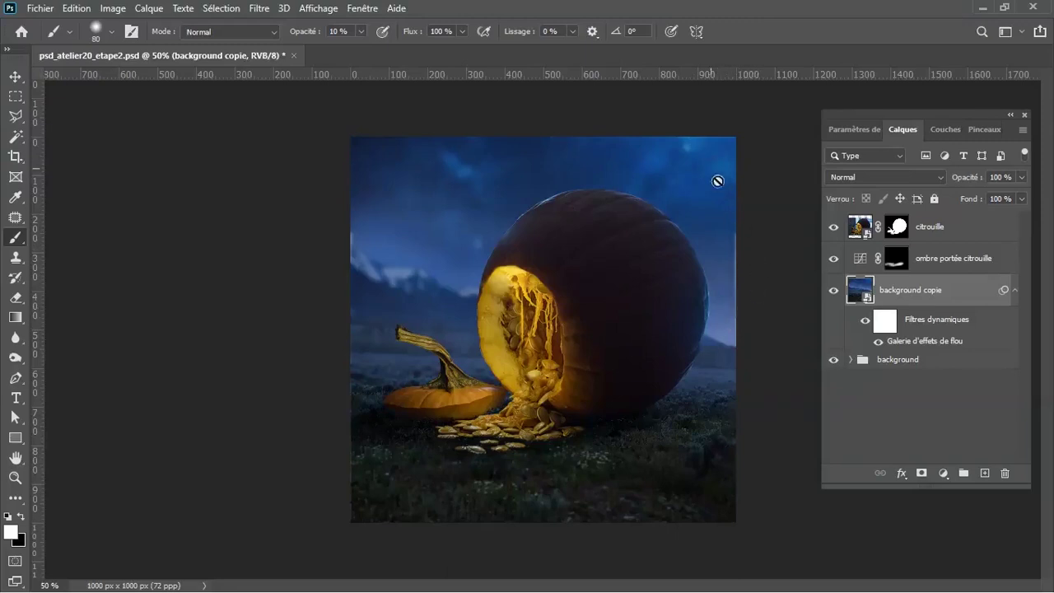
# Scale the background copy layer proportionally to 102.84%, accepting the temporary deactivation of its smart filters
pyautogui.hotkey('ctrl', 't')
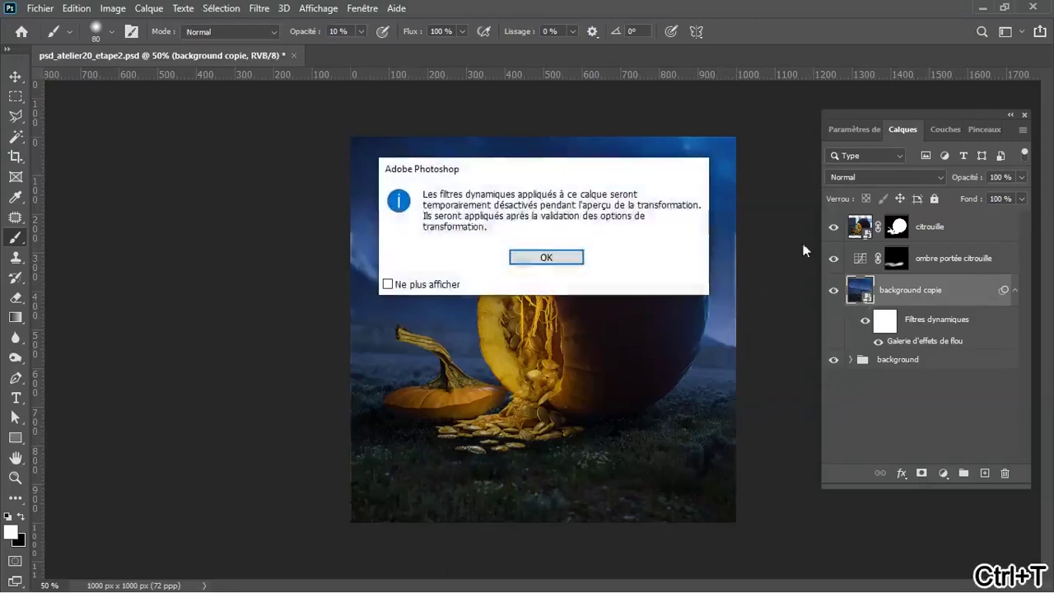
pyautogui.click(550, 256)
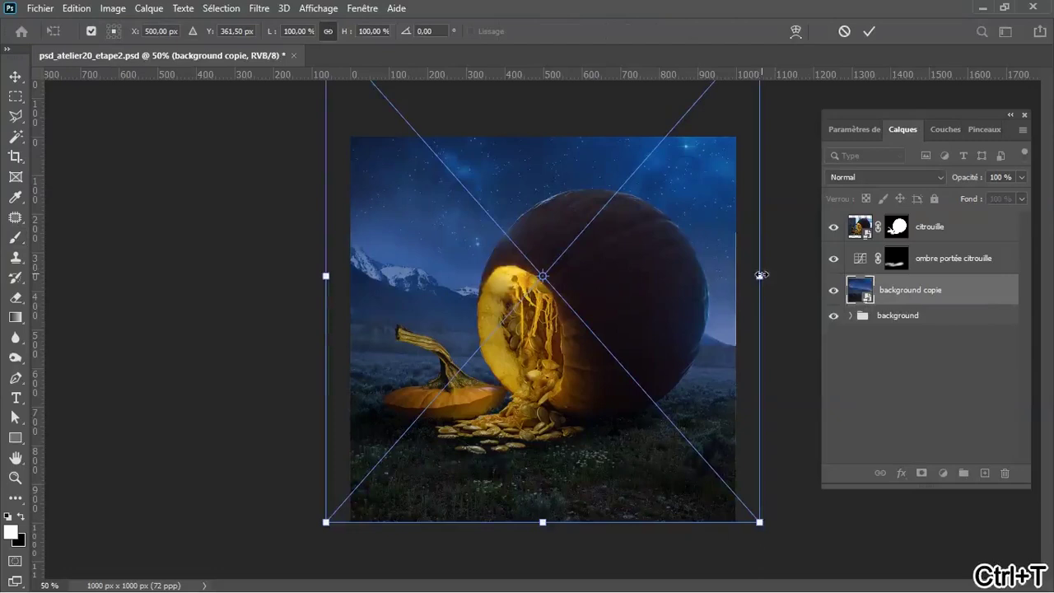
pyautogui.moveTo(759, 276); pyautogui.dragTo(766, 275)
pyautogui.press('b')
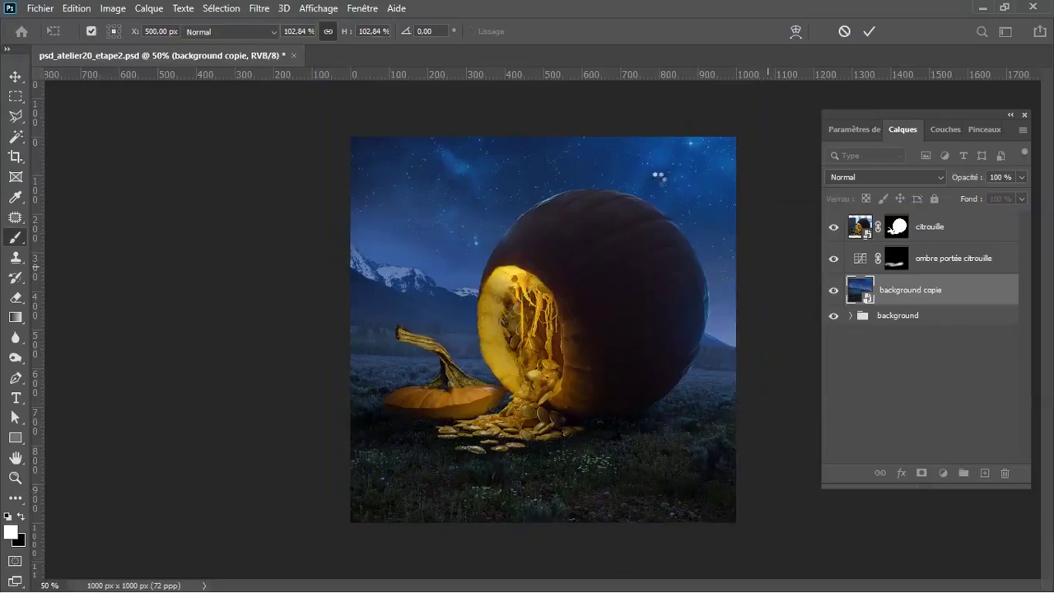